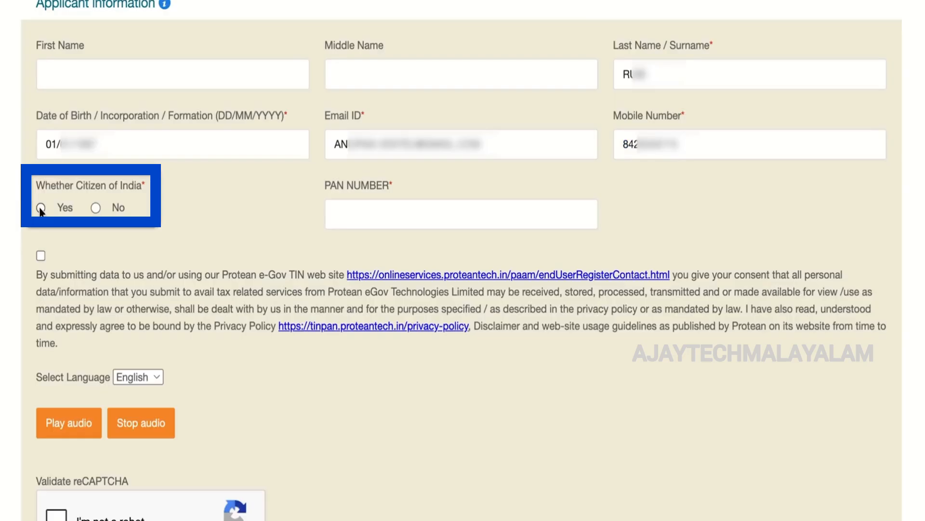
# - Register as a citizen of India with the PAN, consent and reCAPTCHA ticked, and submit
pyautogui.click(41, 208)
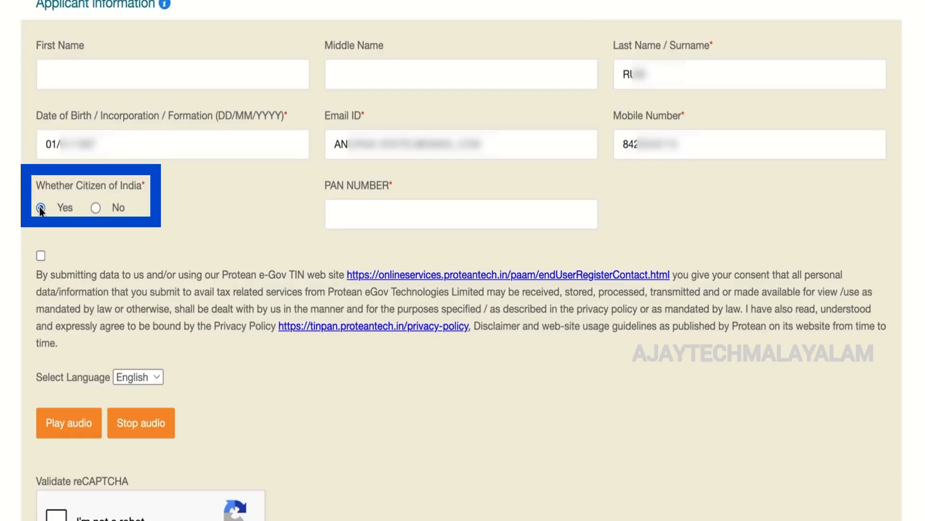
pyautogui.click(364, 208)
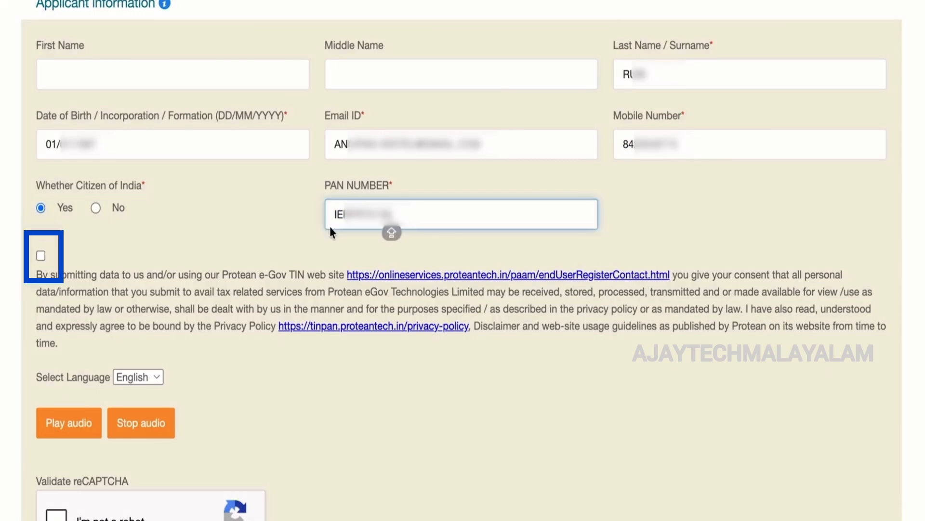
pyautogui.click(40, 255)
pyautogui.scroll(-3, 42, 256)
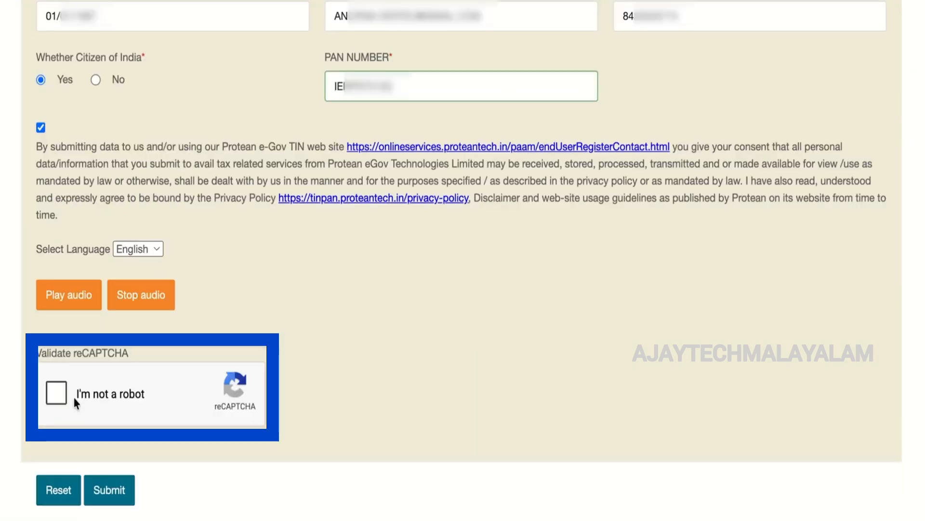
pyautogui.click(56, 392)
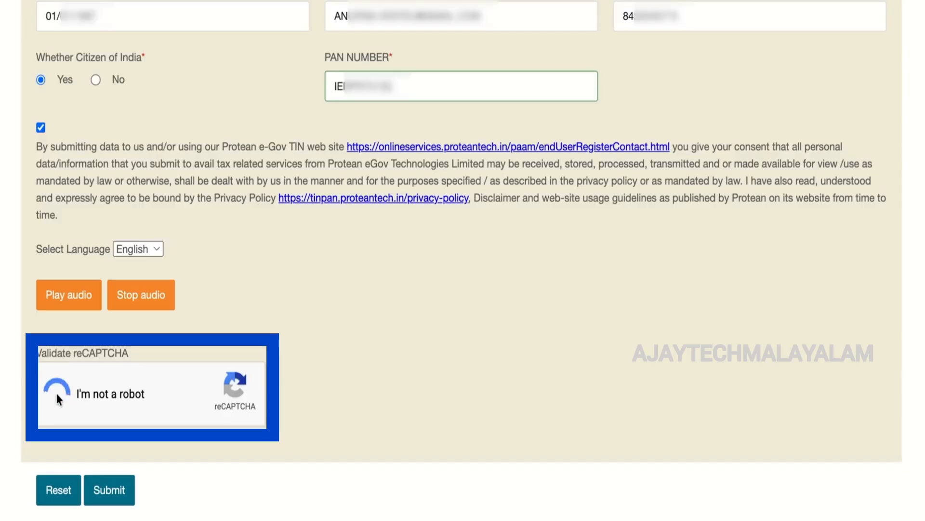
pyautogui.click(108, 492)
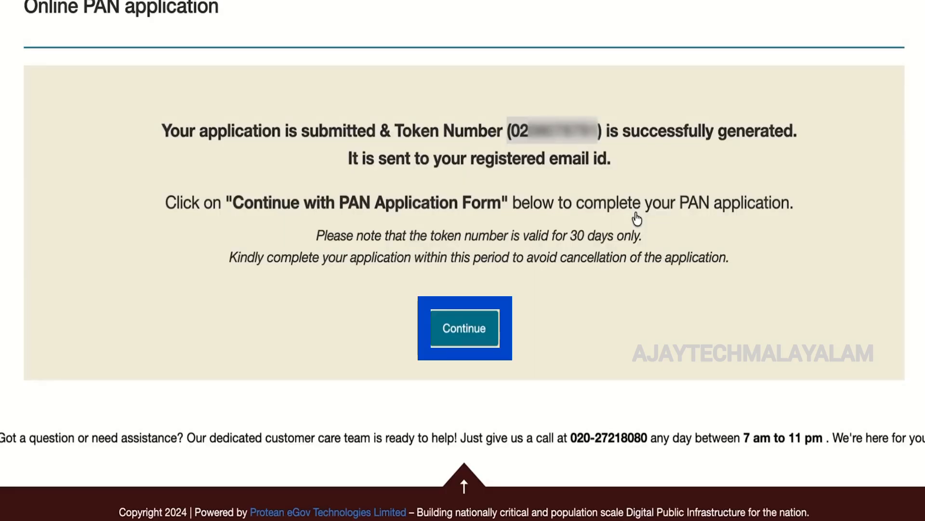
# - Continue from the token page and choose to submit scanned images through e-Sign
pyautogui.click(470, 341)
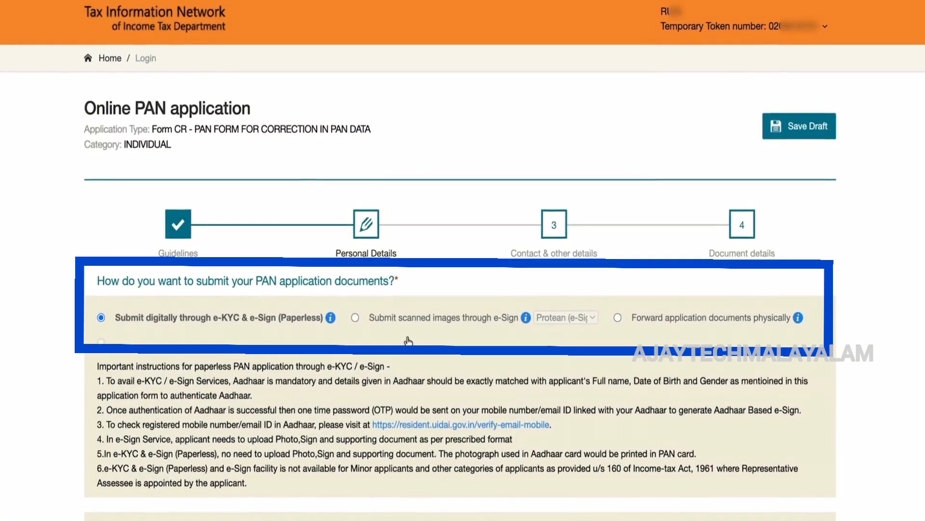
pyautogui.click(355, 317)
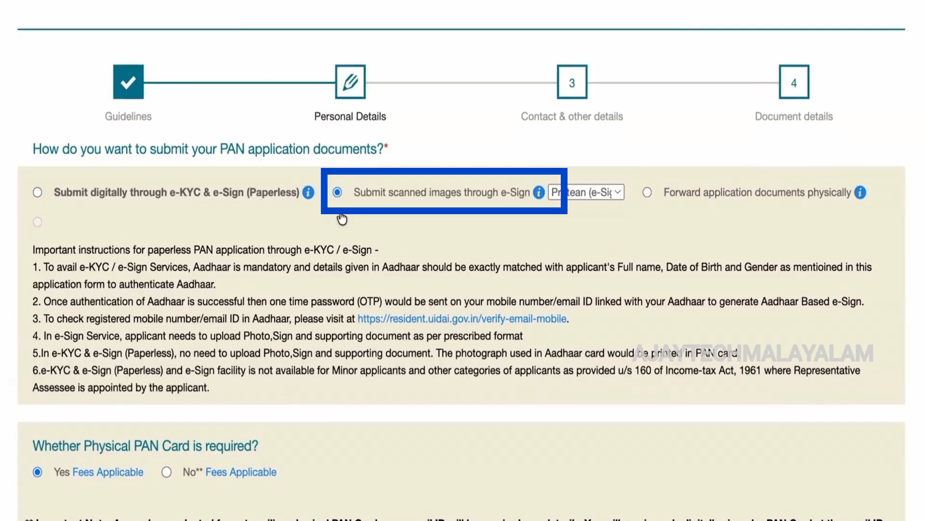
# - Keep Physical PAN Card as Yes and tick the Aadhaar Number box for correction
pyautogui.scroll(-6, 342, 219)
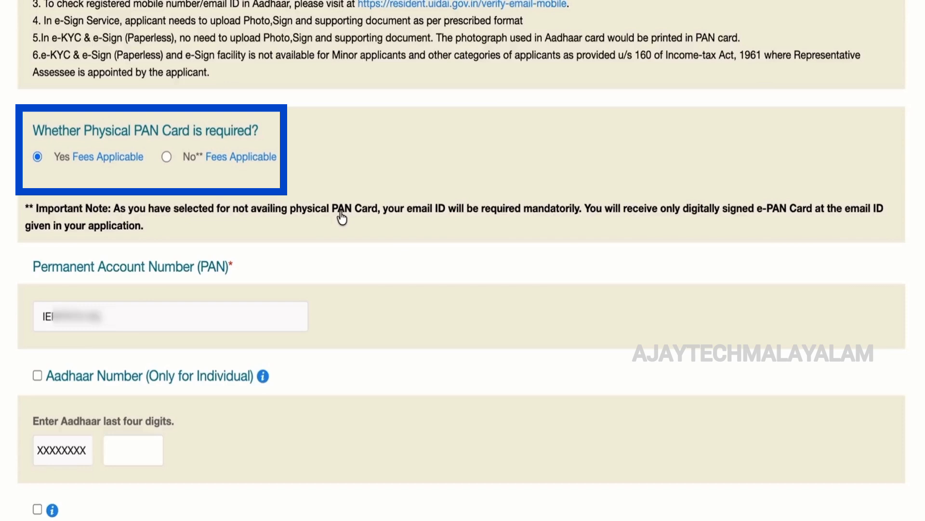
pyautogui.scroll(-1, 342, 218)
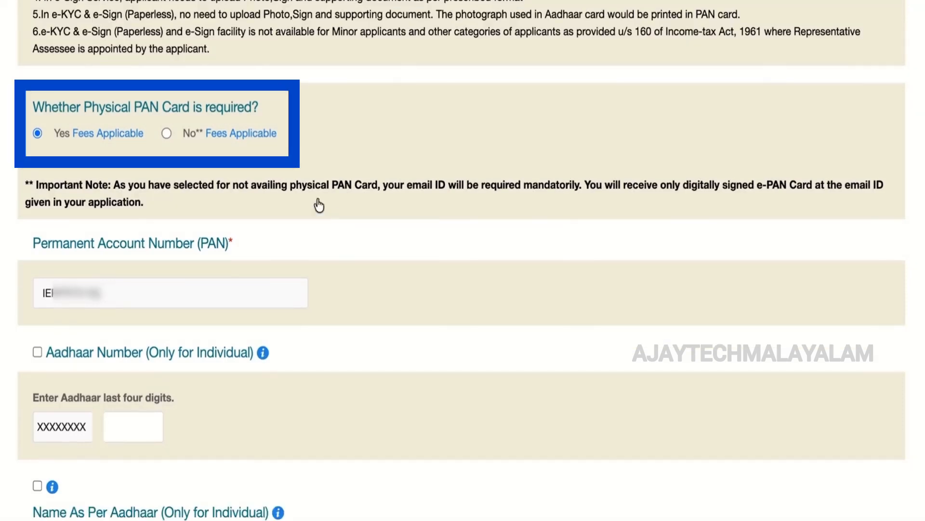
pyautogui.moveTo(80, 133)
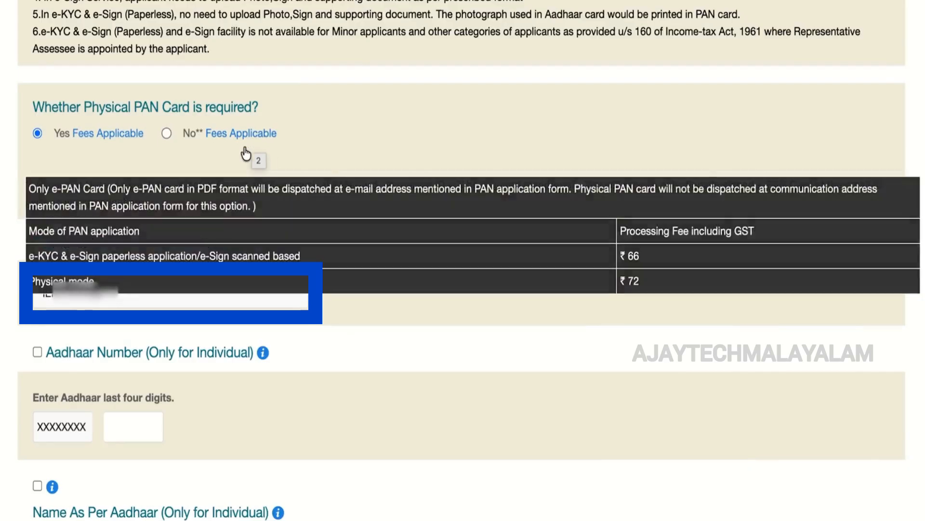
pyautogui.scroll(-3, 184, 380)
pyautogui.click(38, 204)
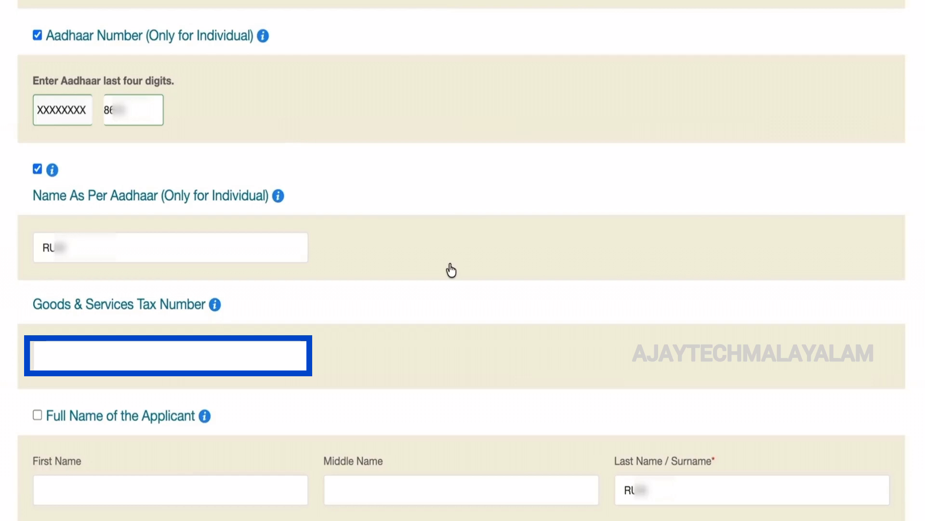
# - Mark the full name for correction and set the gender to Female
pyautogui.scroll(-5, 451, 270)
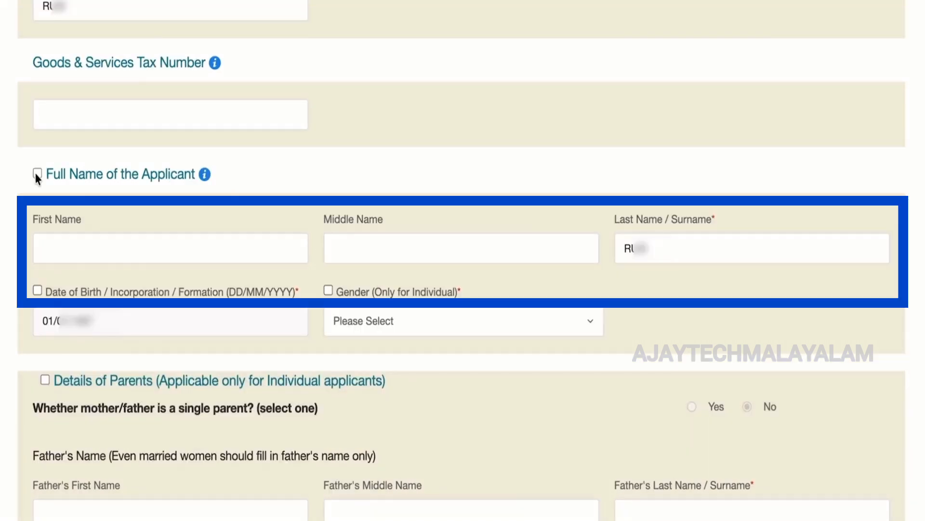
pyautogui.click(37, 174)
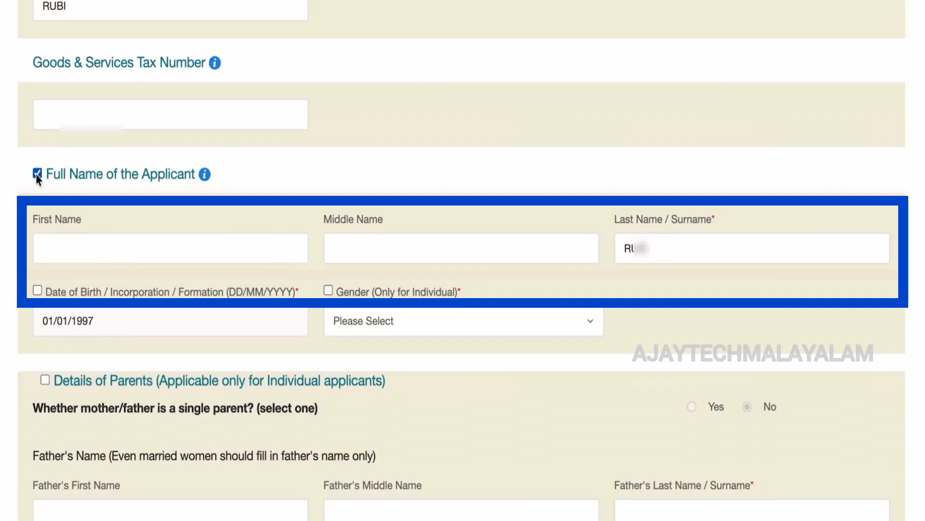
pyautogui.scroll(-4, 405, 122)
pyautogui.click(405, 124)
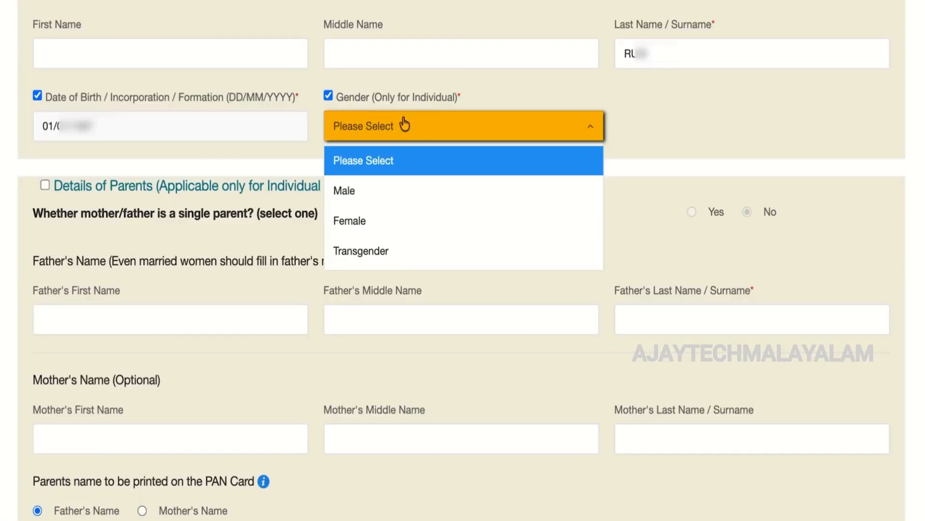
pyautogui.click(396, 230)
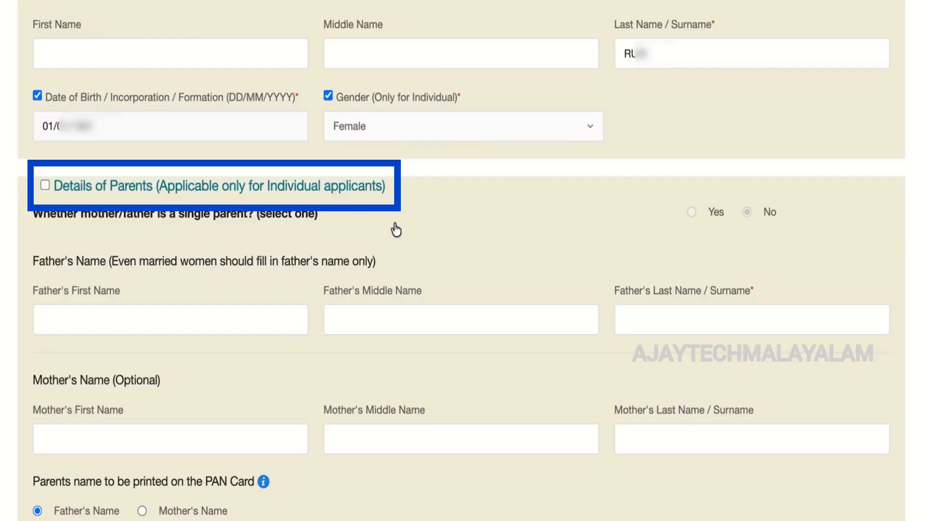
# - Mark the parents' details for correction and move on to Contact & other details
pyautogui.scroll(-3, 393, 228)
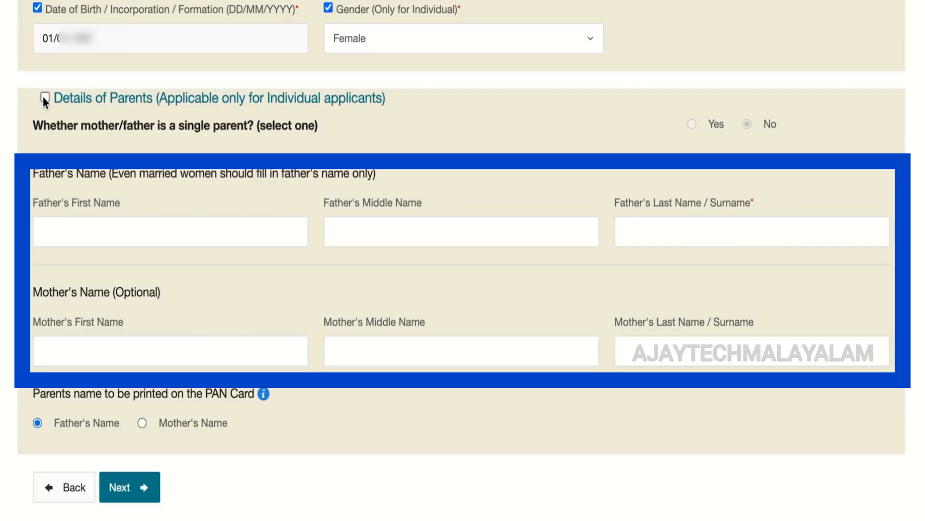
pyautogui.click(152, 230)
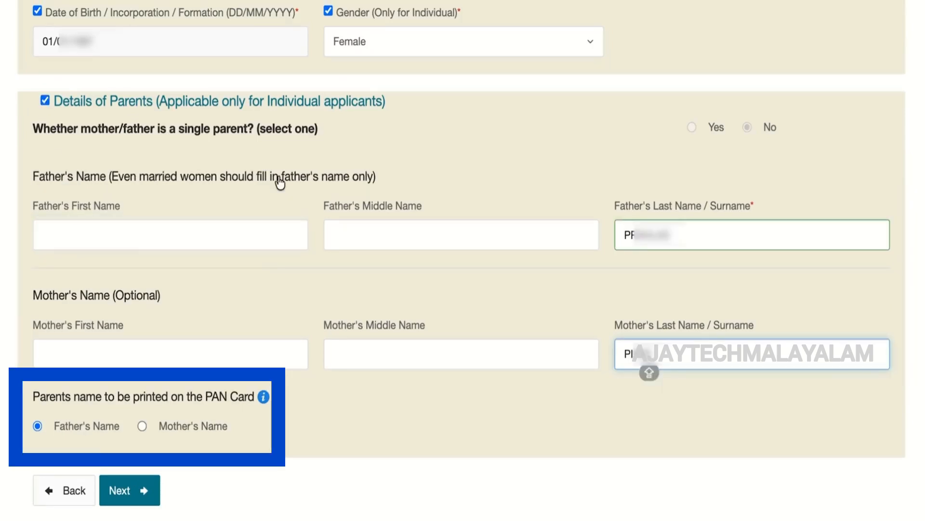
pyautogui.scroll(-1, 99, 433)
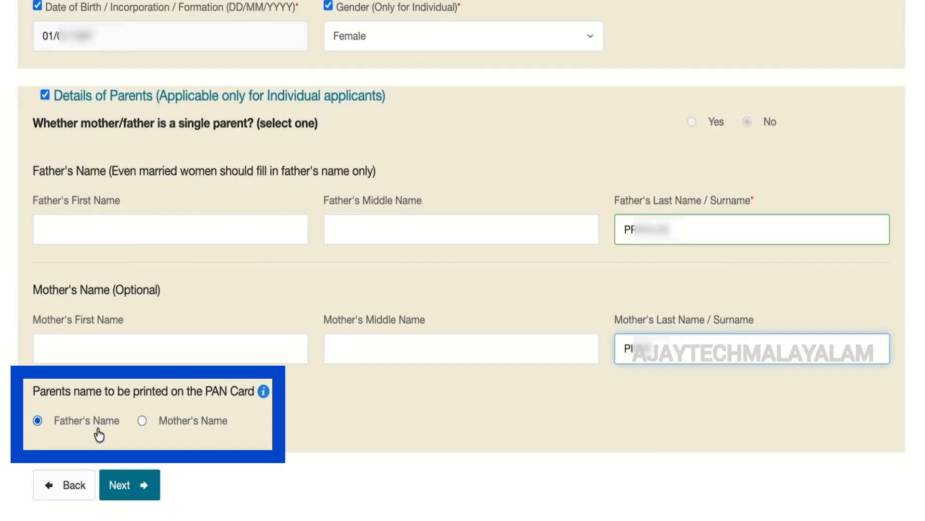
pyautogui.click(133, 488)
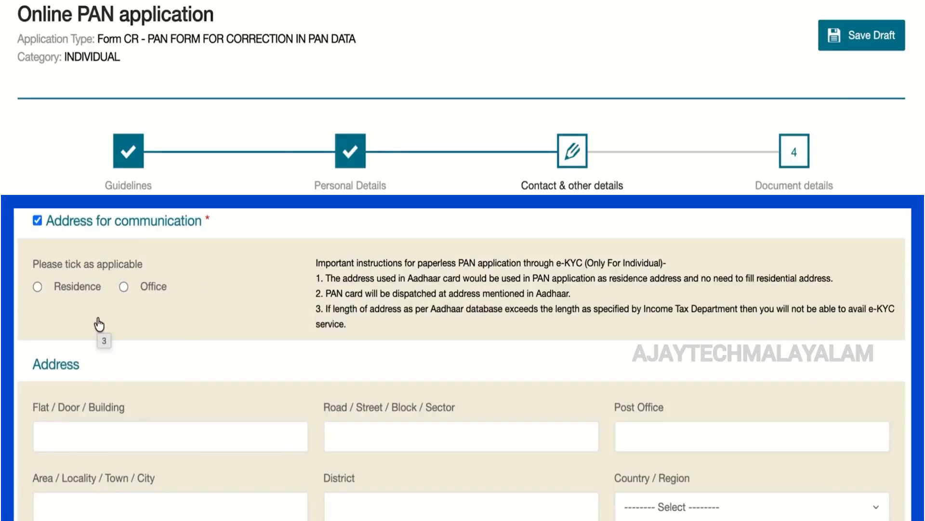
# - Save the draft and choose Residence as the communication address
pyautogui.click(876, 39)
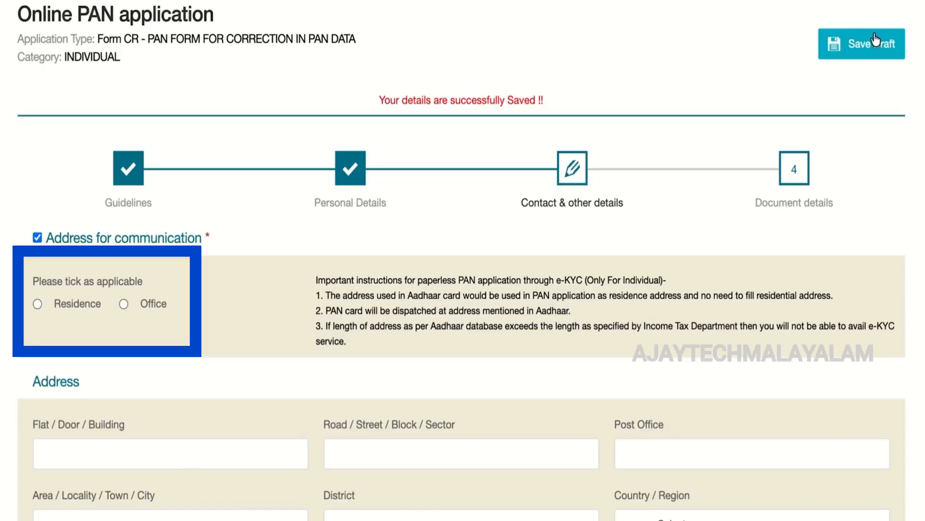
pyautogui.scroll(-1, 39, 241)
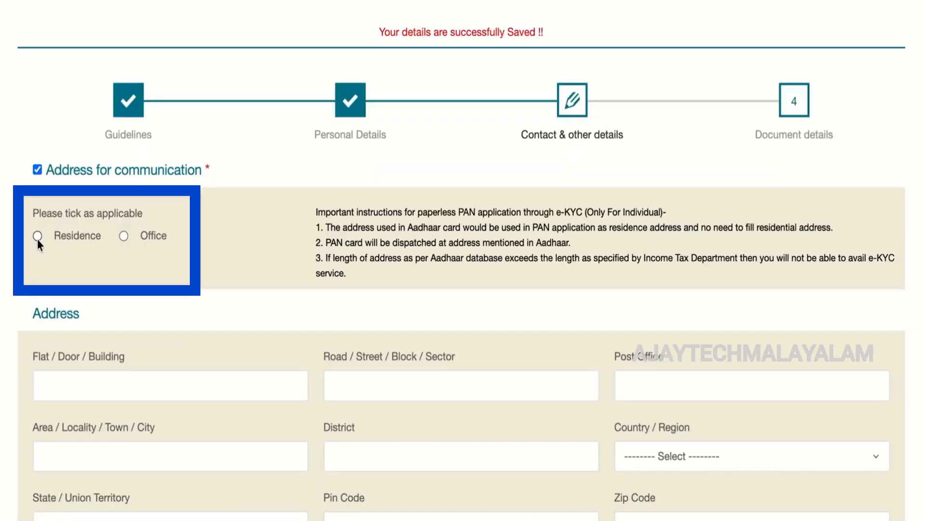
pyautogui.click(38, 237)
# - Fill in the residence flat number and area/locality fields
pyautogui.scroll(-2, 233, 255)
pyautogui.click(233, 255)
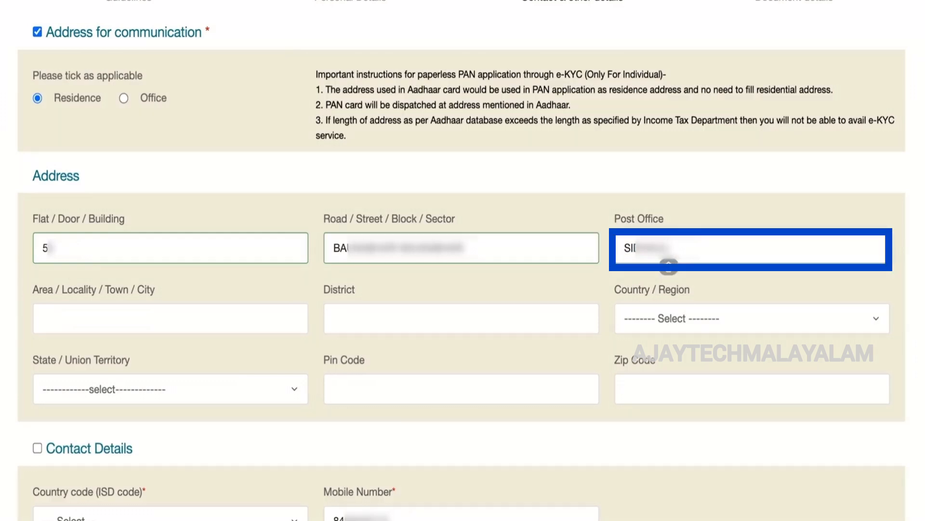
pyautogui.click(151, 320)
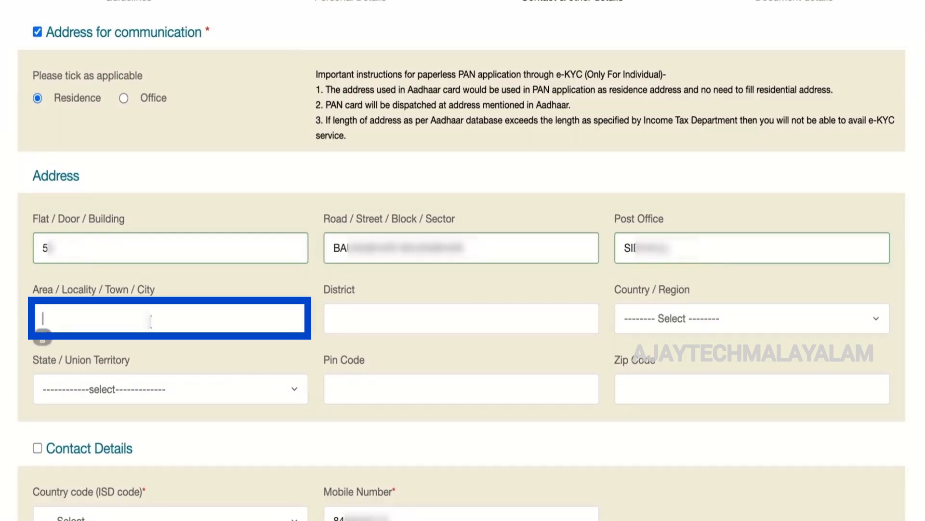
pyautogui.write('SIT')
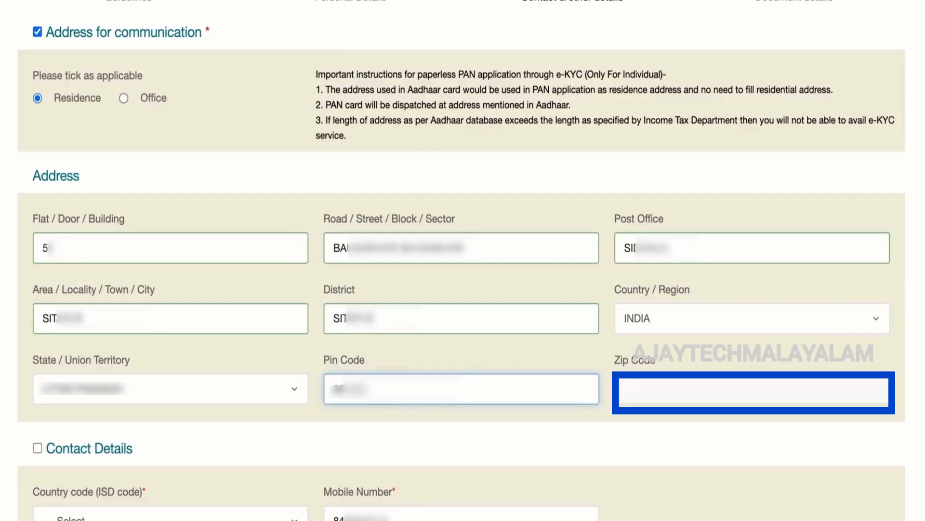
# - Set the mobile country code to INDIA (91) and save the contact details
pyautogui.scroll(-5, 365, 141)
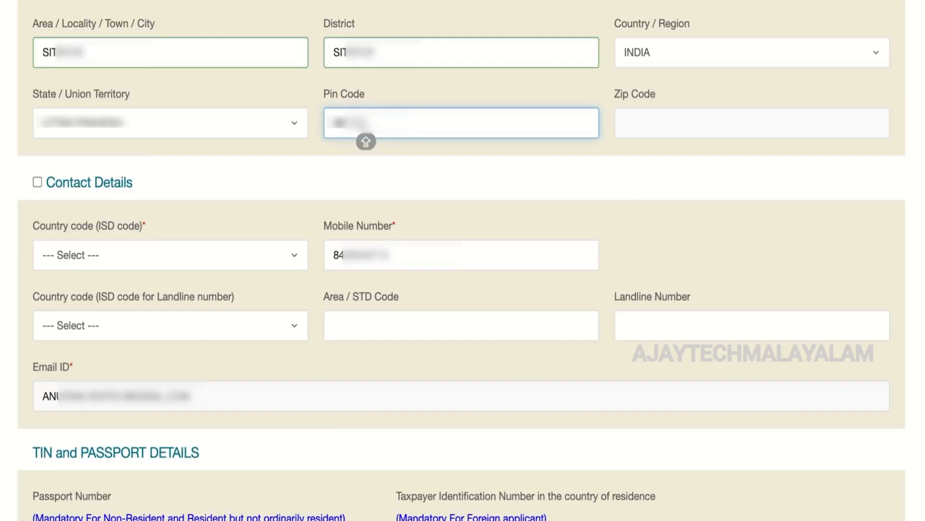
pyautogui.scroll(-2, 207, 156)
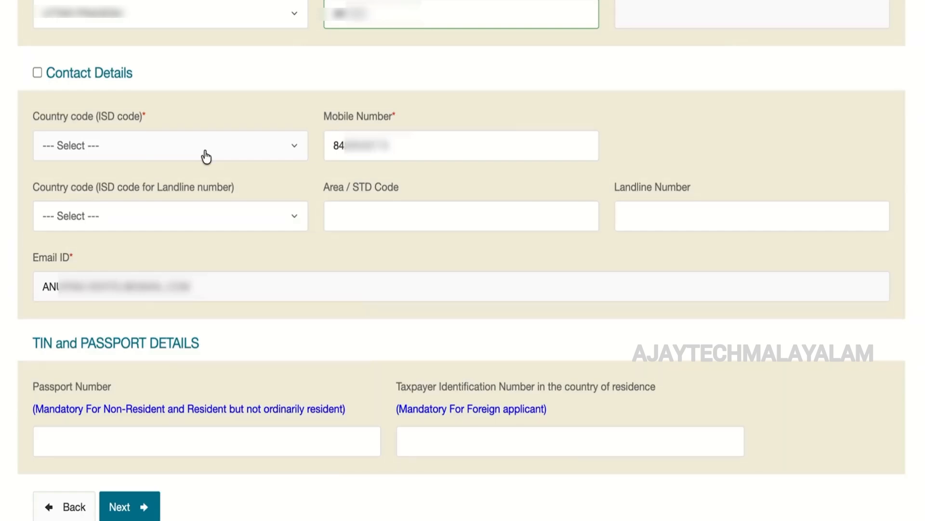
pyautogui.click(206, 153)
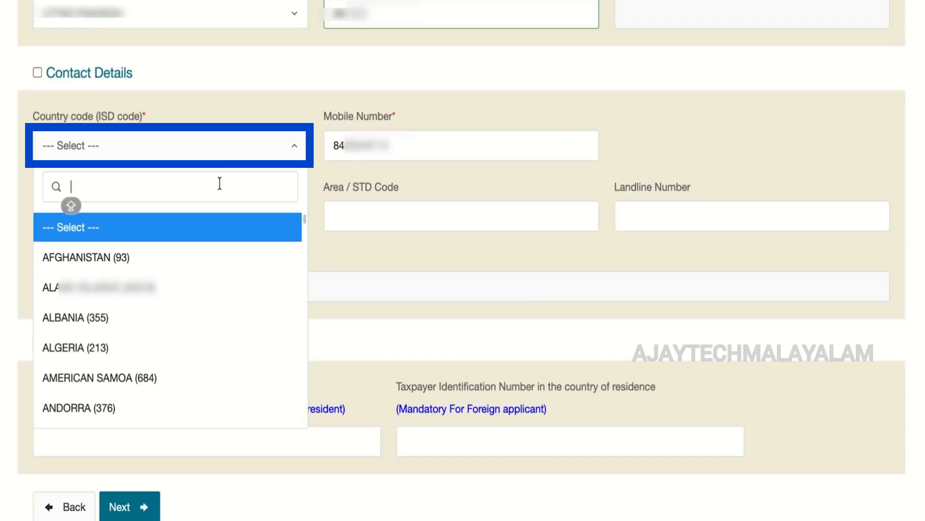
pyautogui.write('IND')
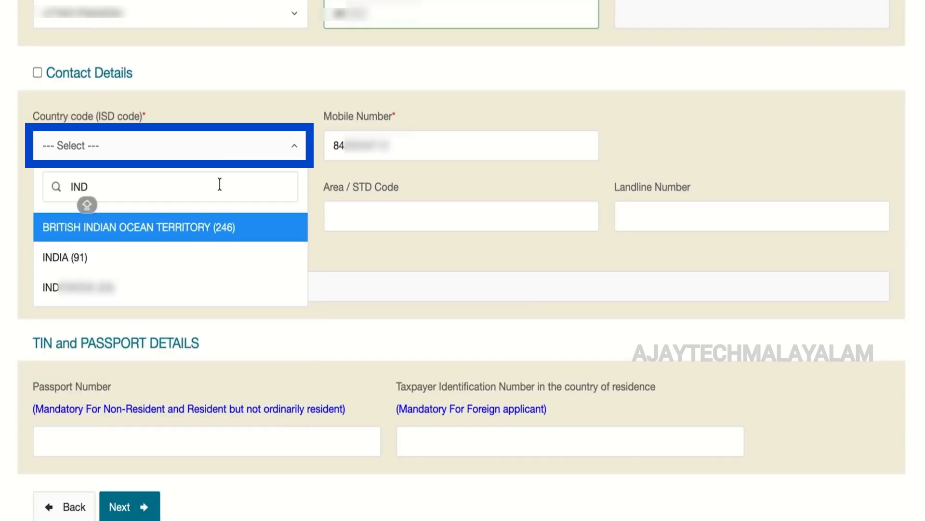
pyautogui.click(144, 257)
pyautogui.click(258, 432)
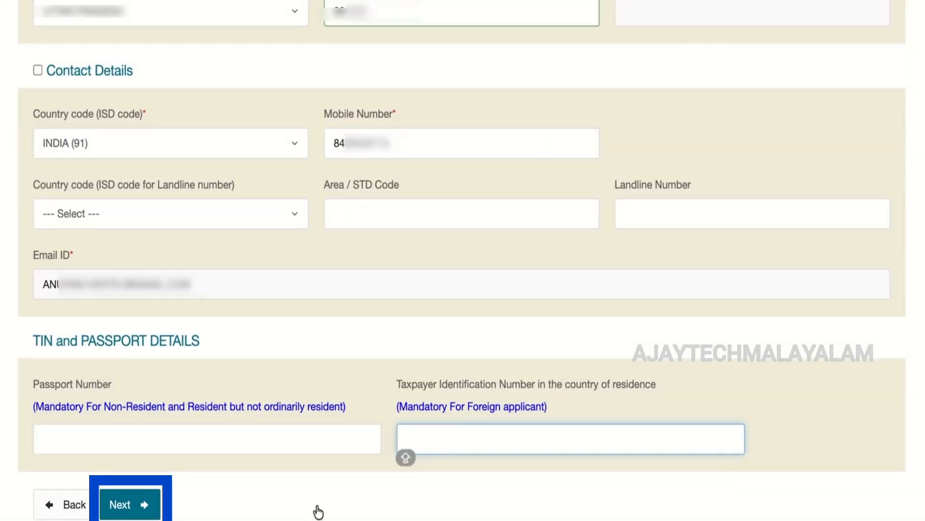
pyautogui.click(147, 506)
# - Select 'AADHAAR Card issued by the Unique Identification Authority of India' as proof of identity
pyautogui.scroll(-1, 452, 410)
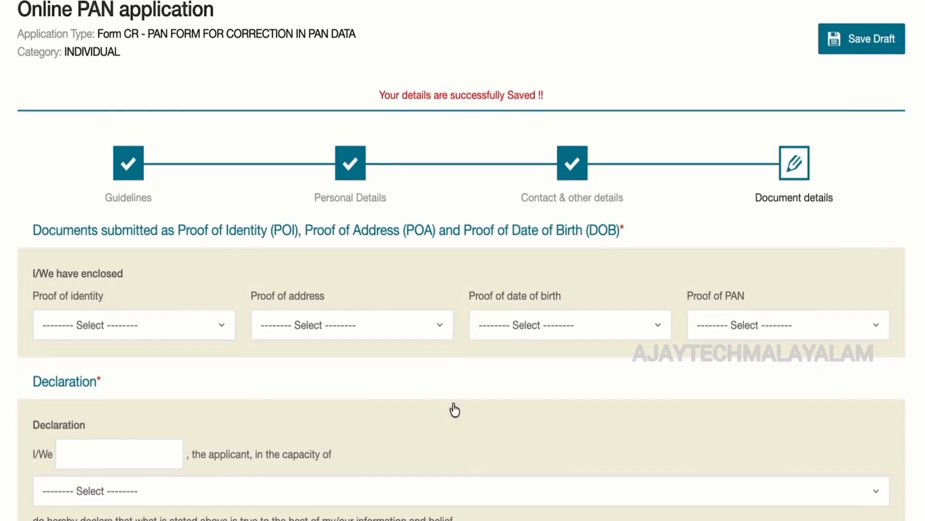
pyautogui.scroll(-1, 115, 369)
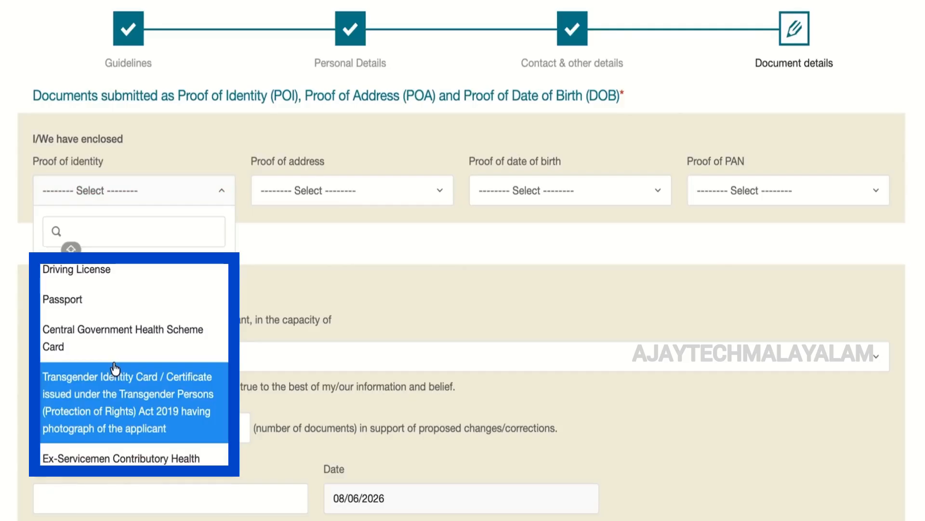
pyautogui.scroll(-4, 115, 369)
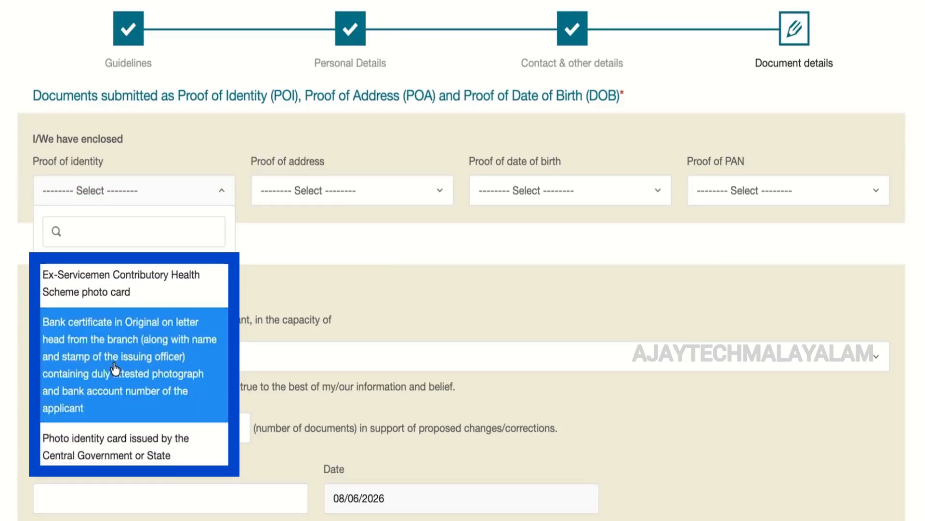
pyautogui.scroll(-4, 114, 369)
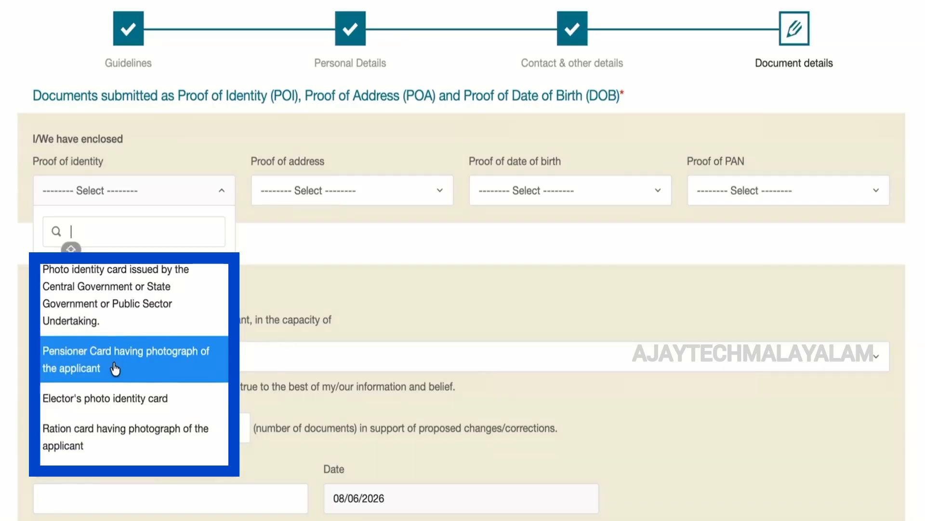
pyautogui.scroll(-1, 114, 369)
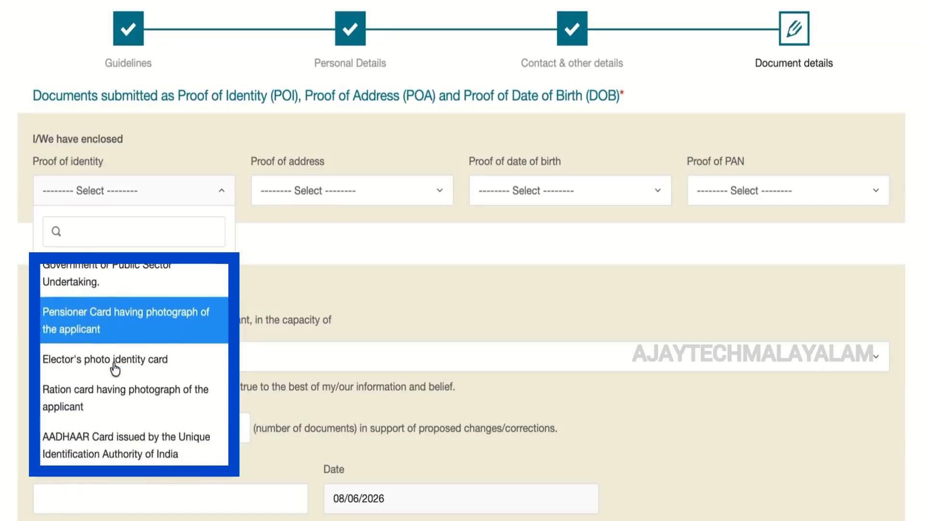
pyautogui.click(177, 442)
# - Pick the AADHAAR Card option at the bottom of the Proof of address list
pyautogui.click(346, 192)
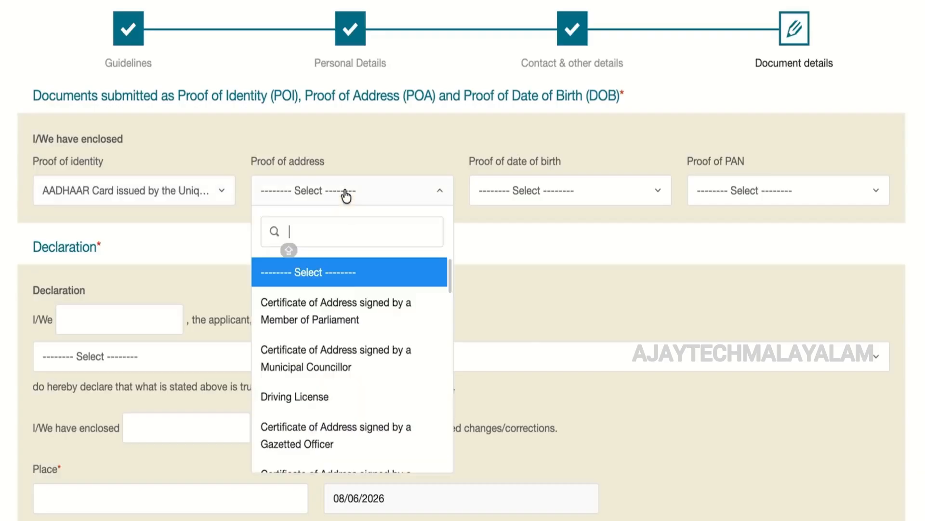
pyautogui.scroll(-5, 381, 461)
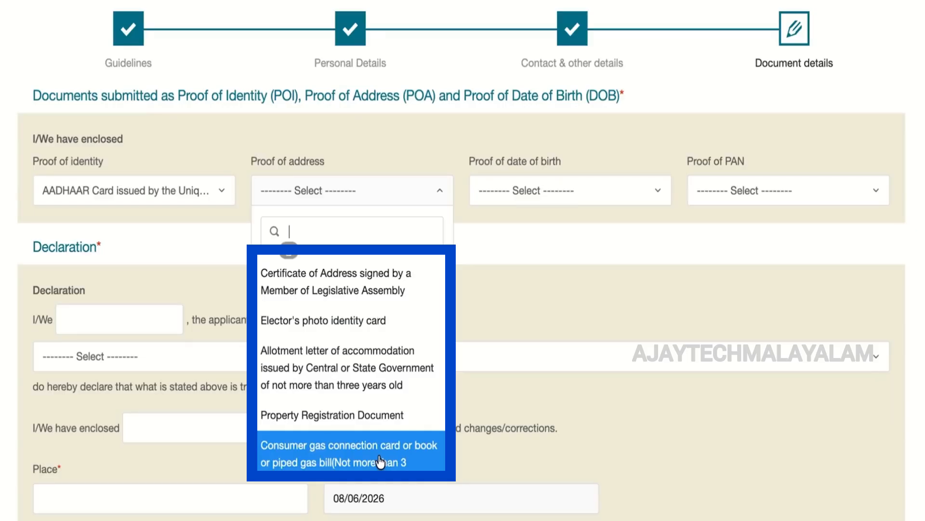
pyautogui.scroll(-5, 381, 462)
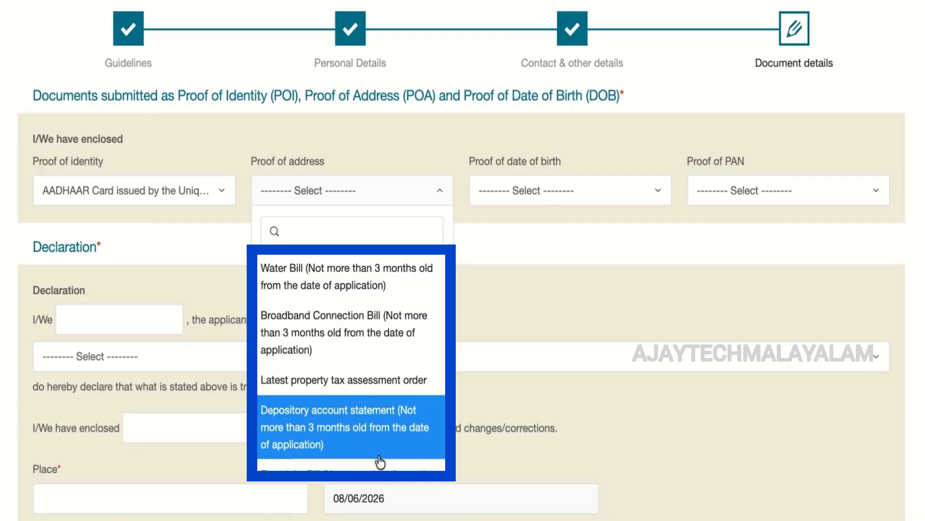
pyautogui.scroll(-4, 381, 462)
pyautogui.scroll(-1, 381, 461)
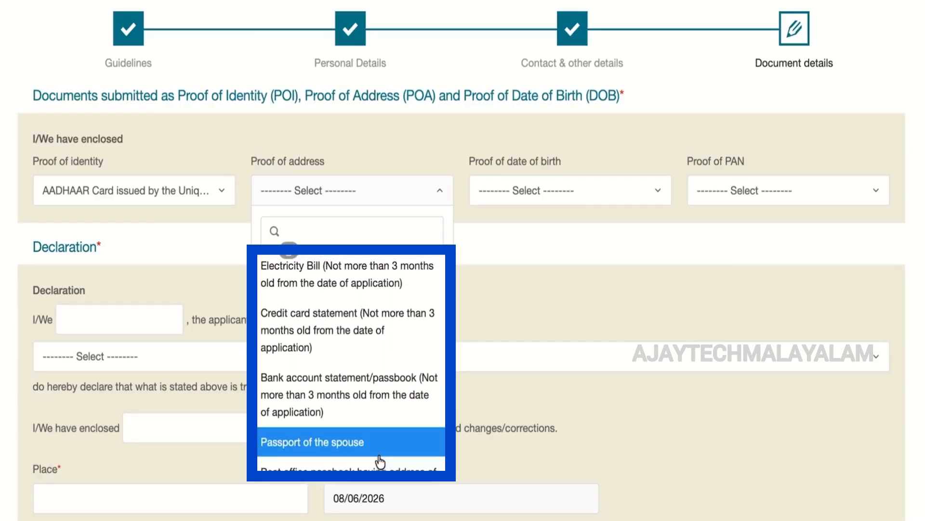
pyautogui.scroll(-3, 380, 462)
pyautogui.scroll(-1, 380, 462)
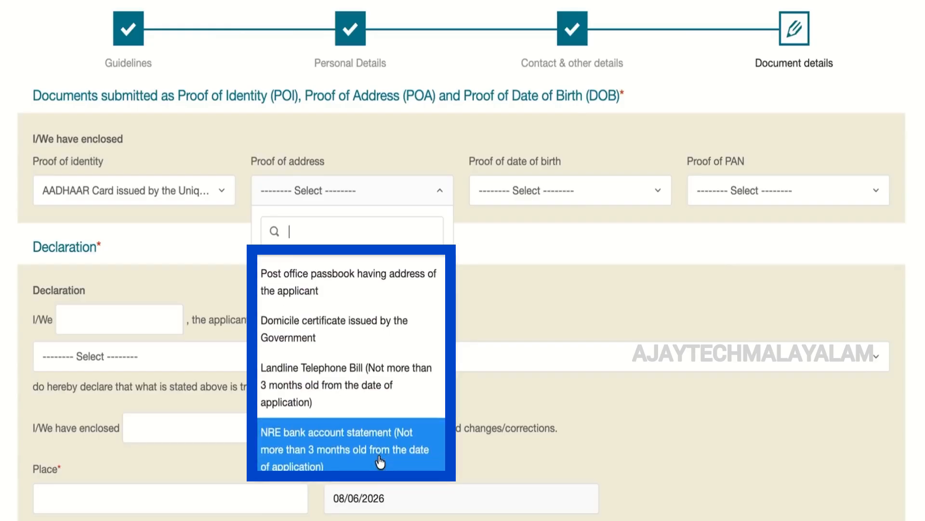
pyautogui.scroll(-4, 381, 461)
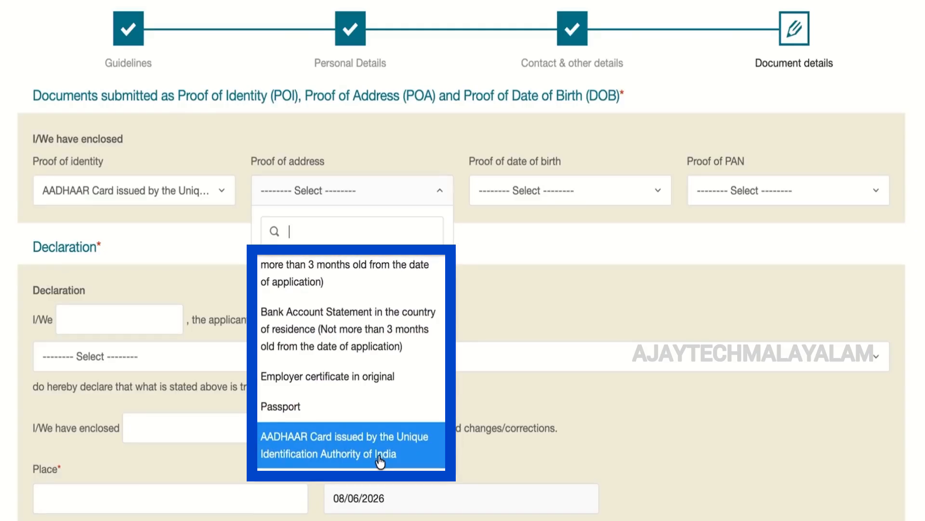
pyautogui.click(380, 462)
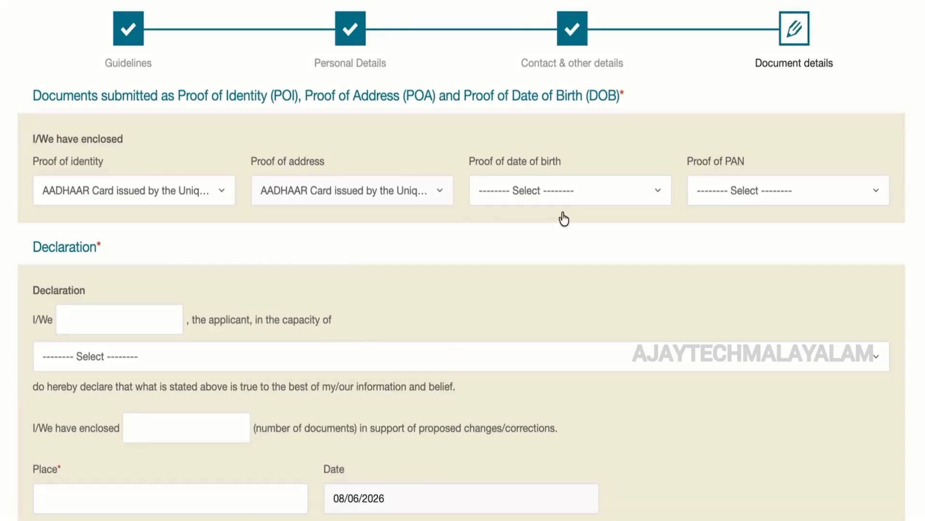
# - Choose 'Elector's photo identity card' as the proof of date of birth
pyautogui.click(574, 191)
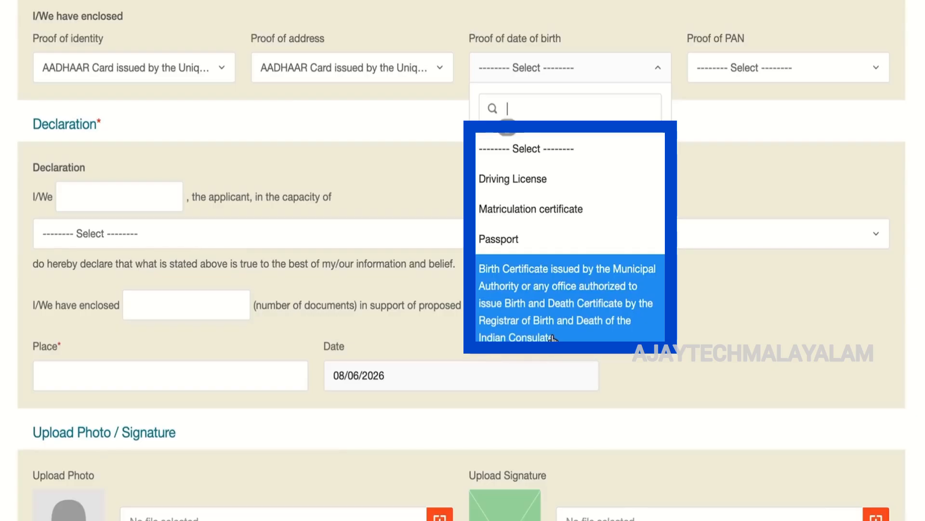
pyautogui.scroll(-1, 553, 337)
pyautogui.scroll(-5, 554, 338)
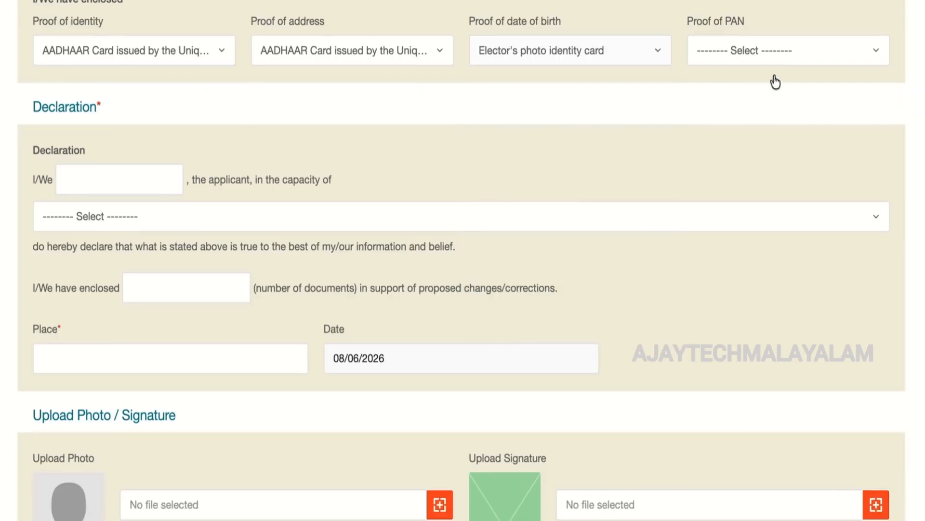
pyautogui.click(789, 66)
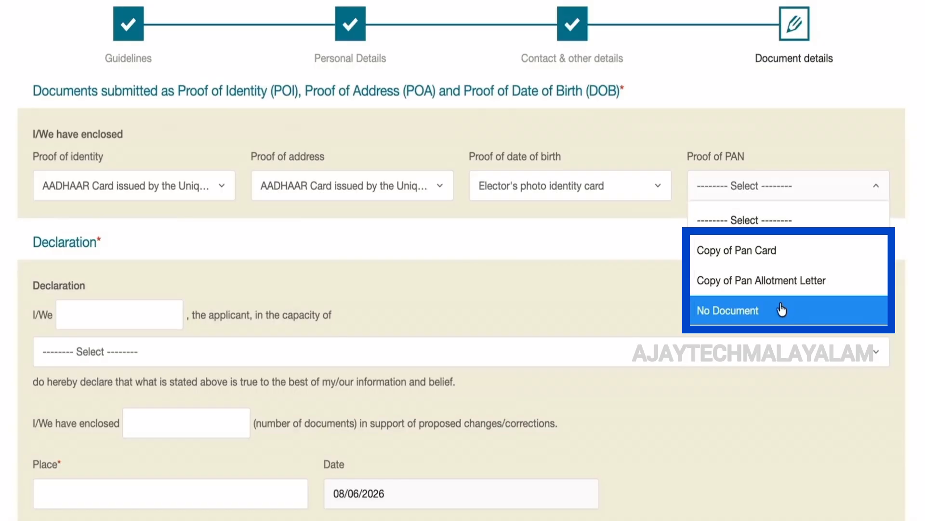
# - Set proof of PAN to No Document, declare in capacity Self, and enter 2 enclosed documents
pyautogui.click(782, 310)
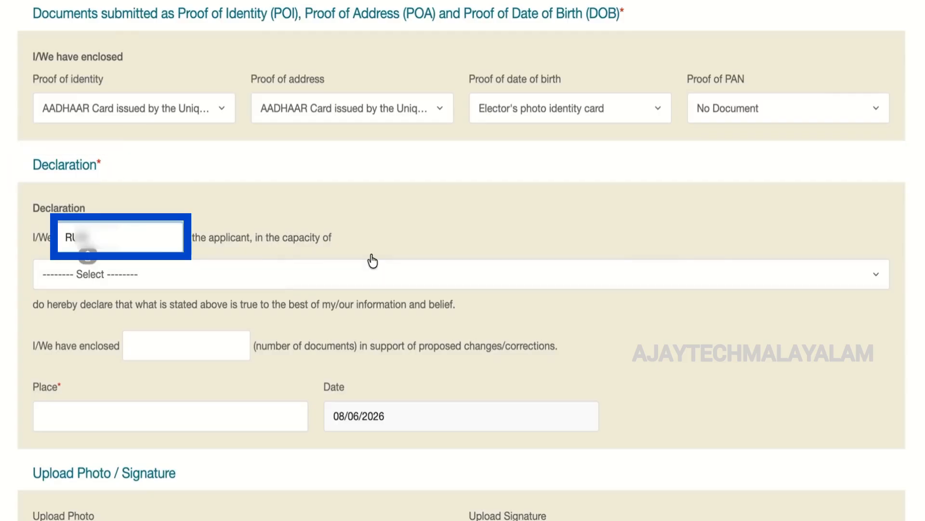
pyautogui.click(371, 271)
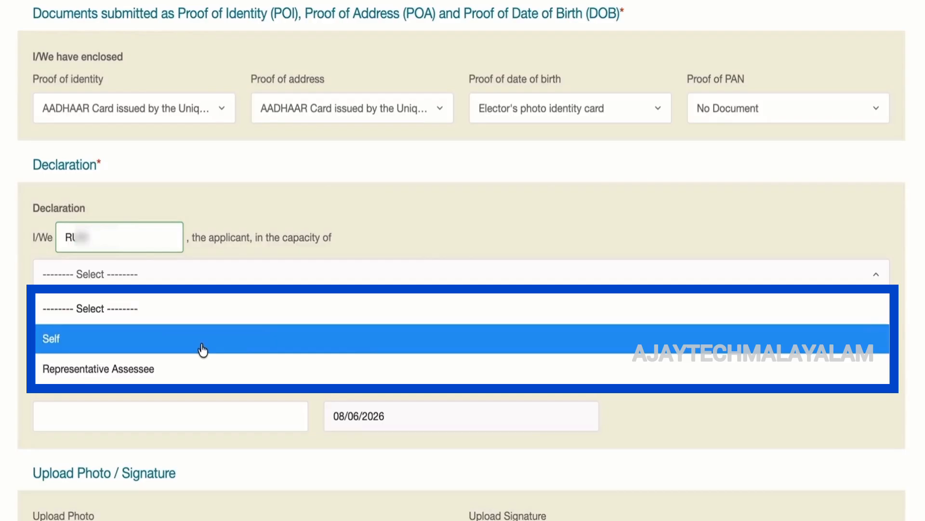
pyautogui.click(203, 350)
pyautogui.click(198, 343)
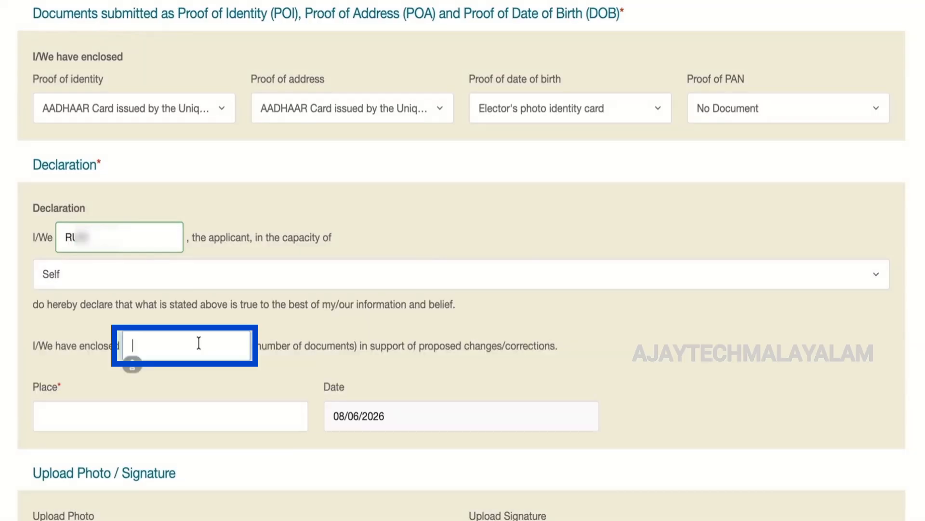
pyautogui.write('2')
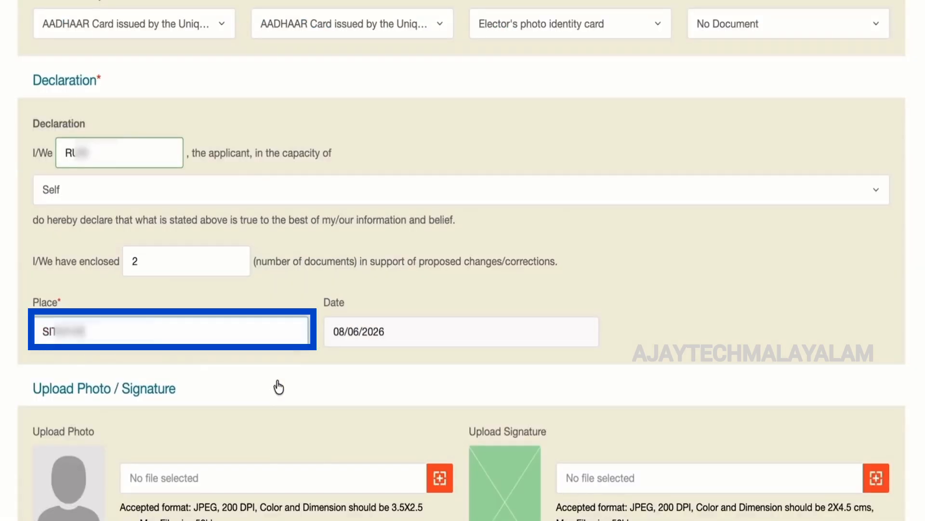
# - Enter the place of declaration and upload the chosen applicant photo under Upload Photo
pyautogui.scroll(-5, 279, 387)
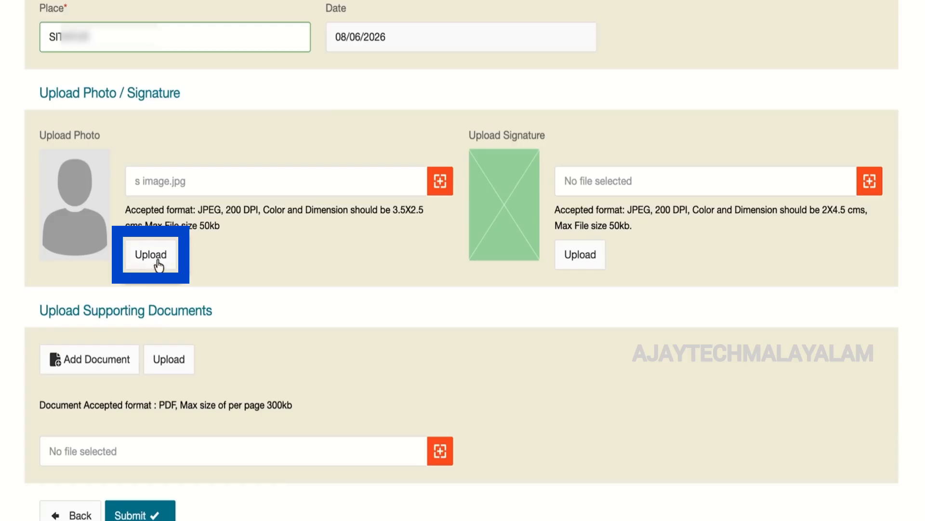
pyautogui.click(151, 254)
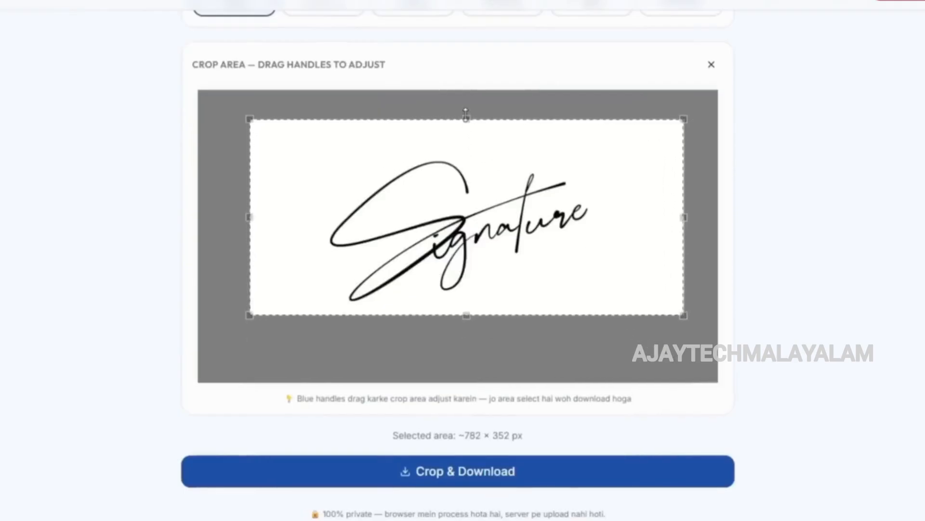
# - Trim the top of the signature crop area to about 782 × 319 px
pyautogui.moveTo(466, 119); pyautogui.dragTo(466, 137)
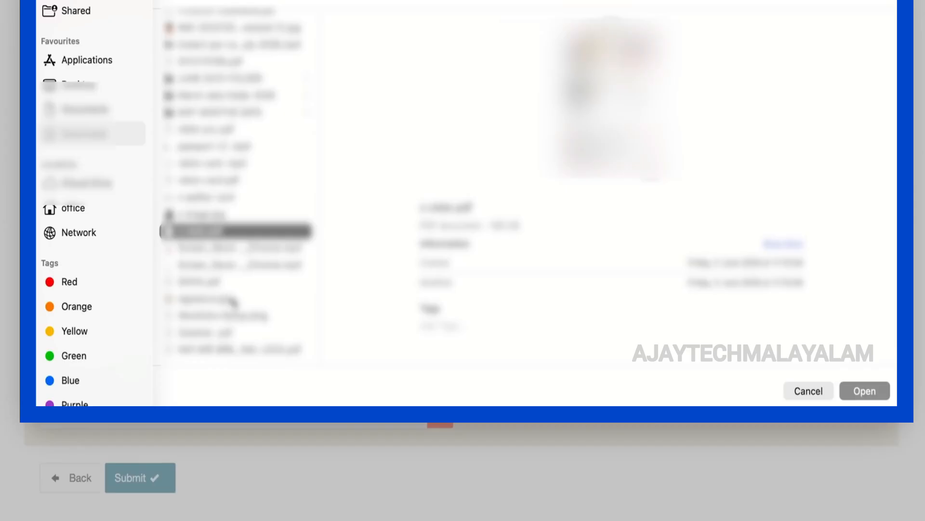
# - Choose signature.jpg and upload it under Upload Signature
pyautogui.click(235, 299)
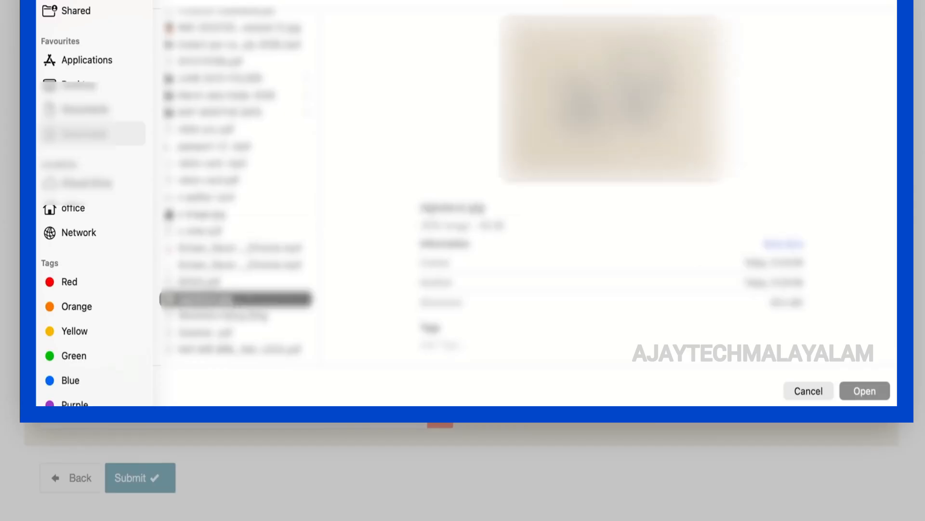
pyautogui.click(873, 398)
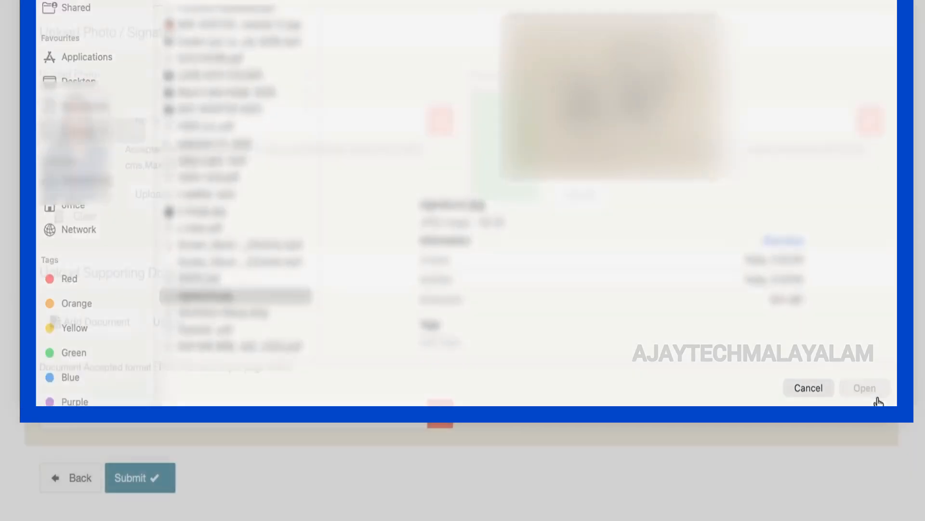
pyautogui.click(588, 198)
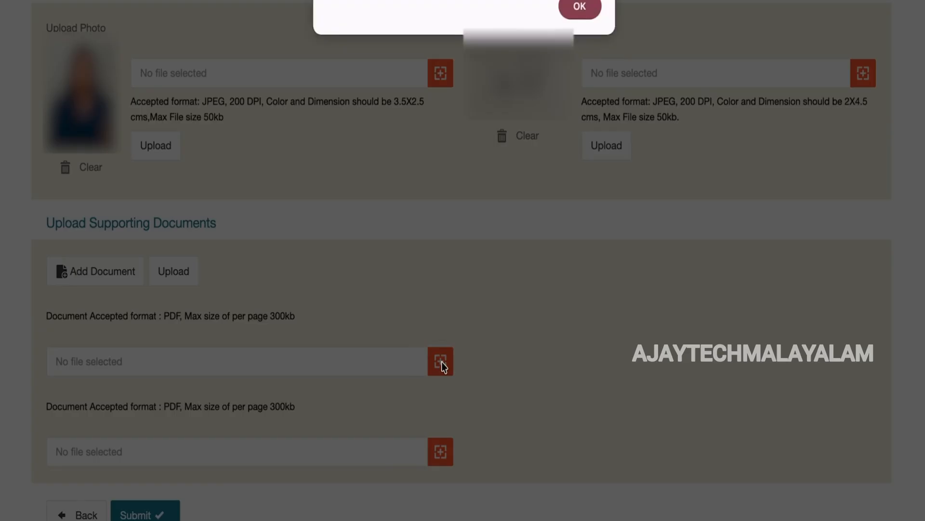
# - Dismiss the alert and attach the voter.pdf file to the first supporting-document slot
pyautogui.click(579, 7)
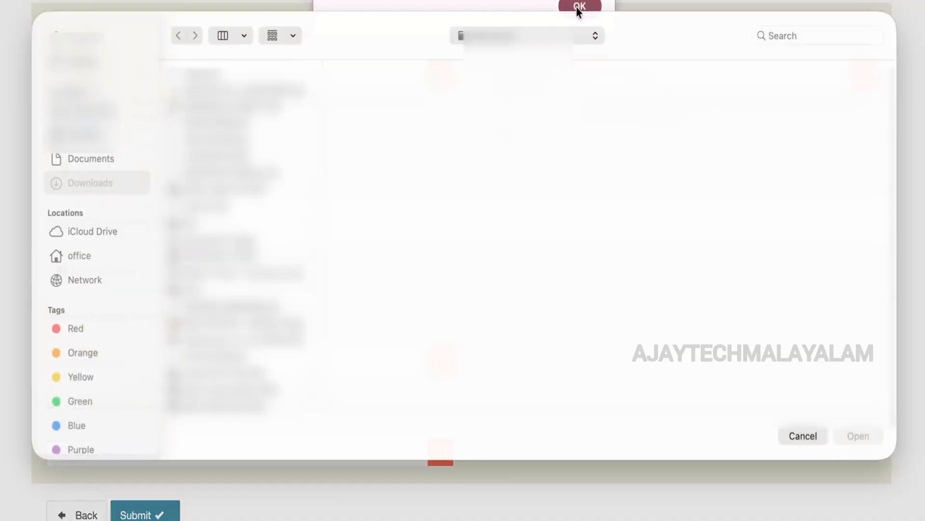
pyautogui.scroll(-5, 244, 356)
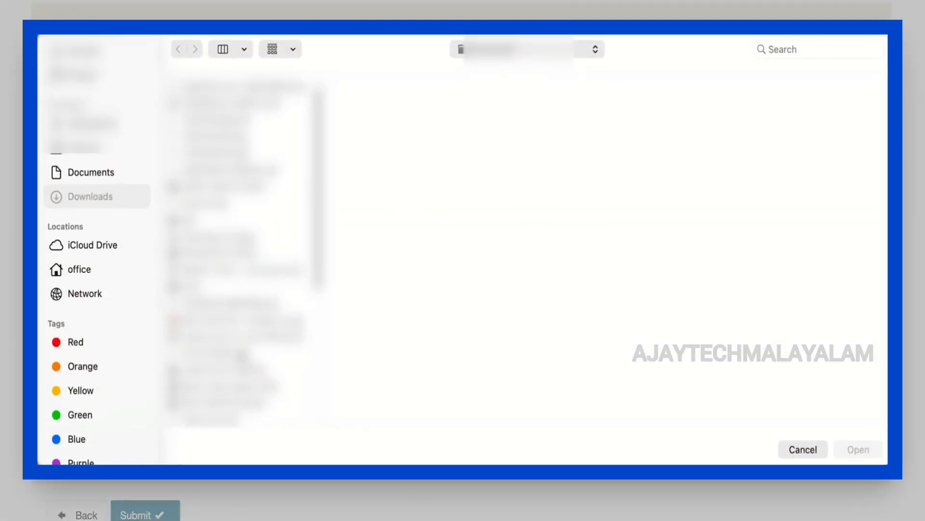
pyautogui.scroll(-5, 246, 248)
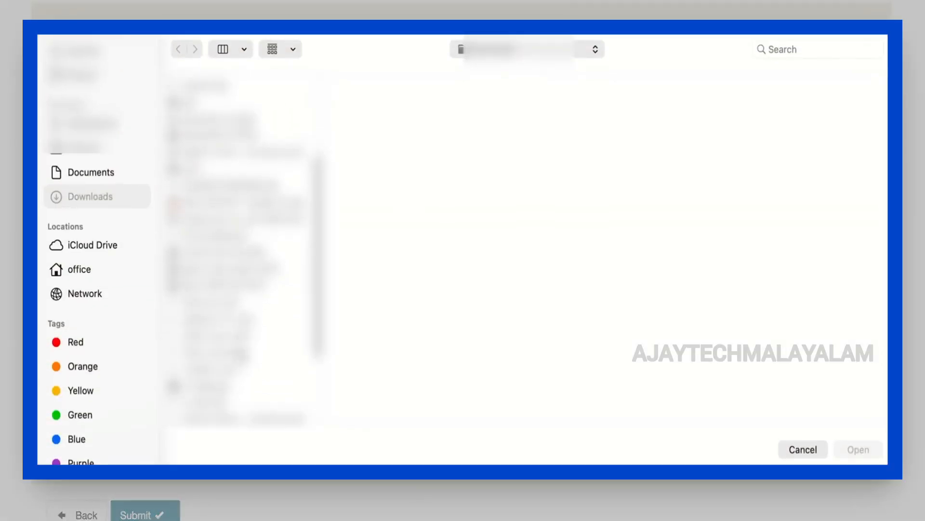
pyautogui.click(226, 292)
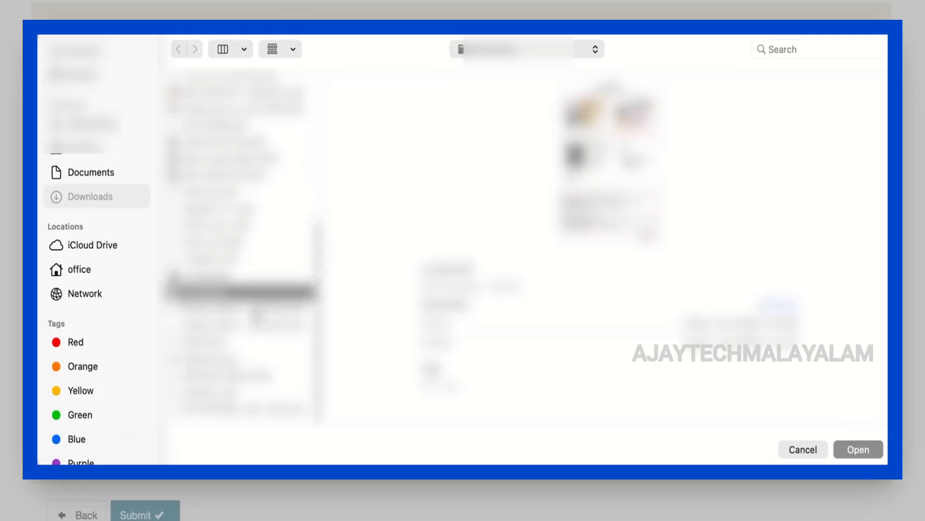
pyautogui.click(852, 446)
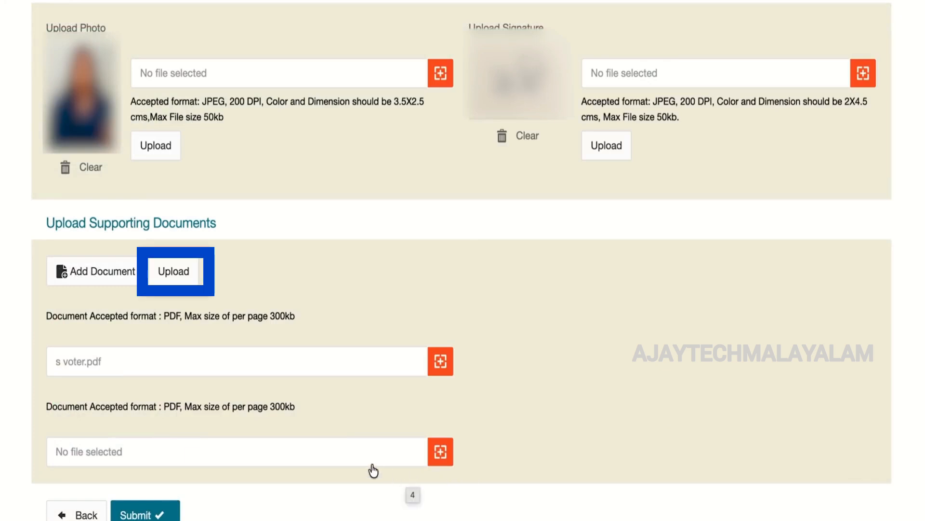
# - Upload the voter ID PDF, then attach and upload converted.pdf as the second document
pyautogui.click(171, 270)
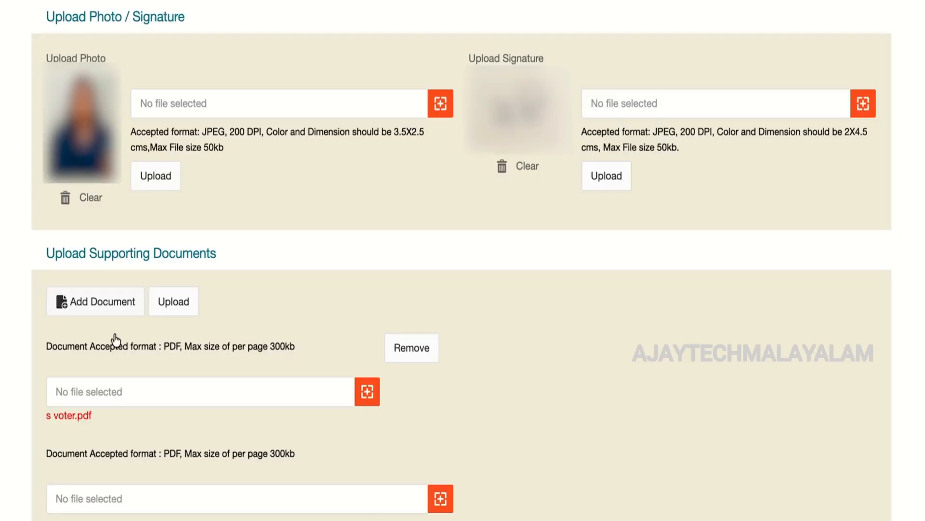
pyautogui.click(857, 448)
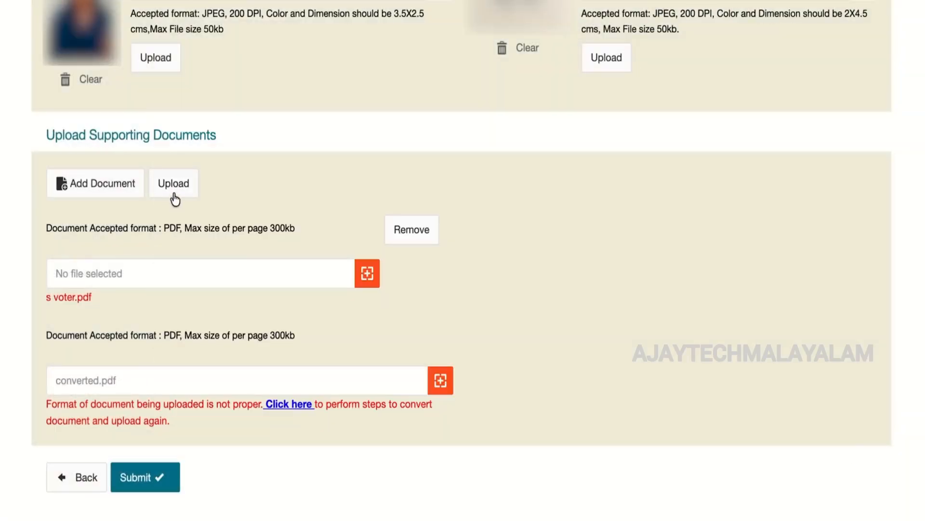
pyautogui.click(174, 186)
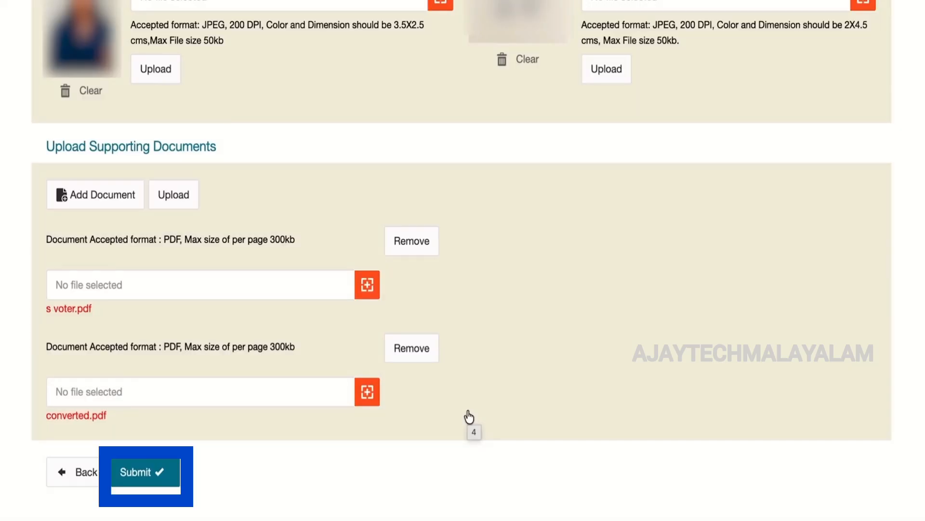
# - Enter the first eight Aadhaar digits and proceed to the 106.90 payment page
pyautogui.click(145, 471)
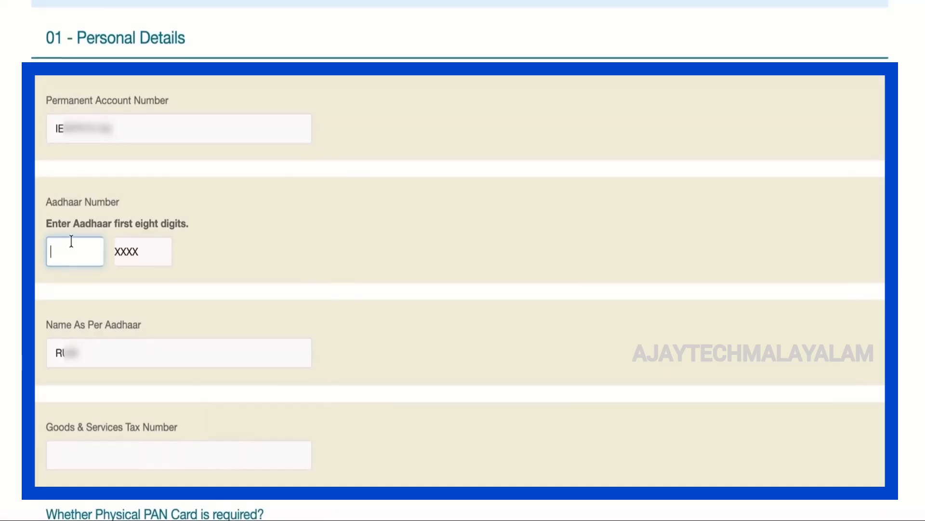
pyautogui.write('48')
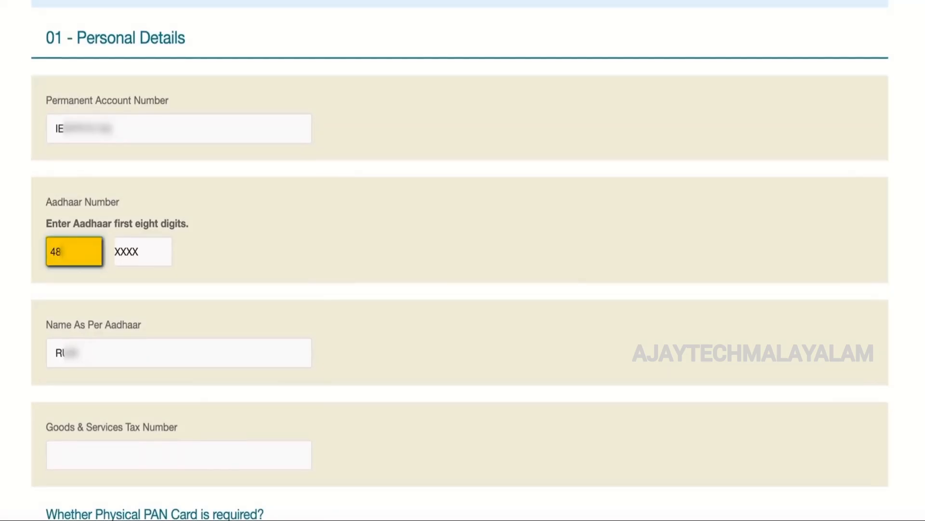
pyautogui.write('XXXX')
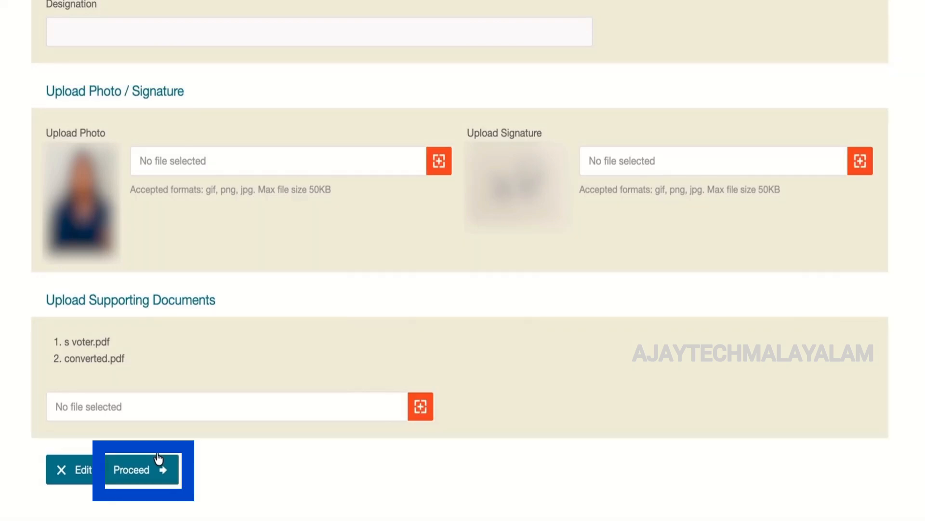
pyautogui.click(159, 460)
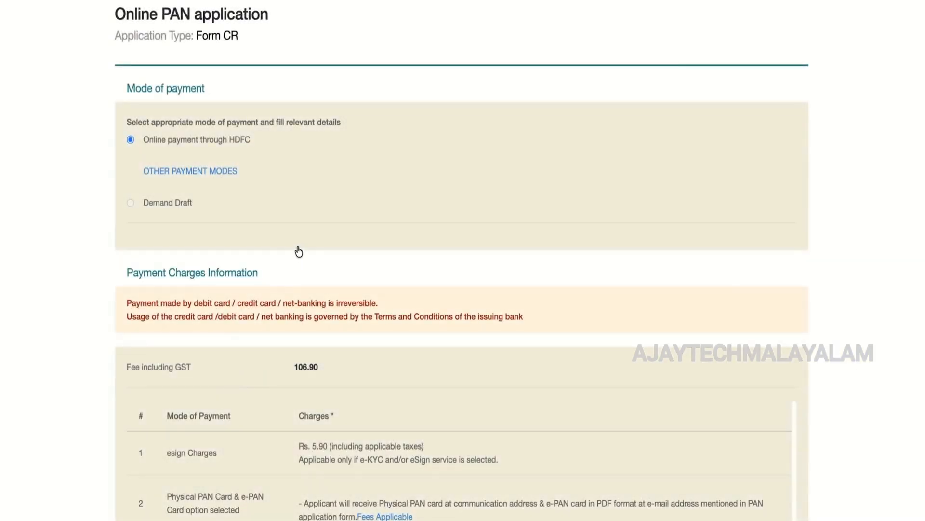
# - Choose Bill Desk, accept the terms, and confirm the 106.90 payment
pyautogui.click(154, 172)
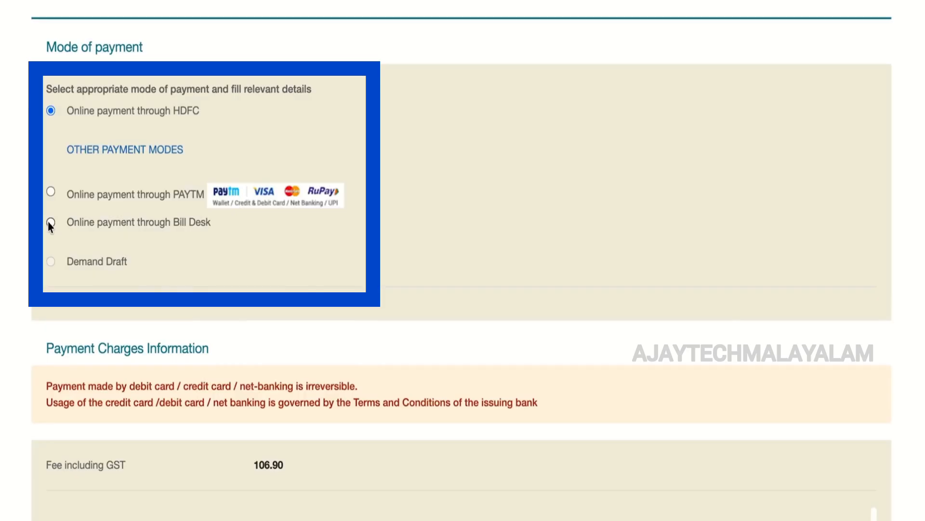
pyautogui.click(50, 224)
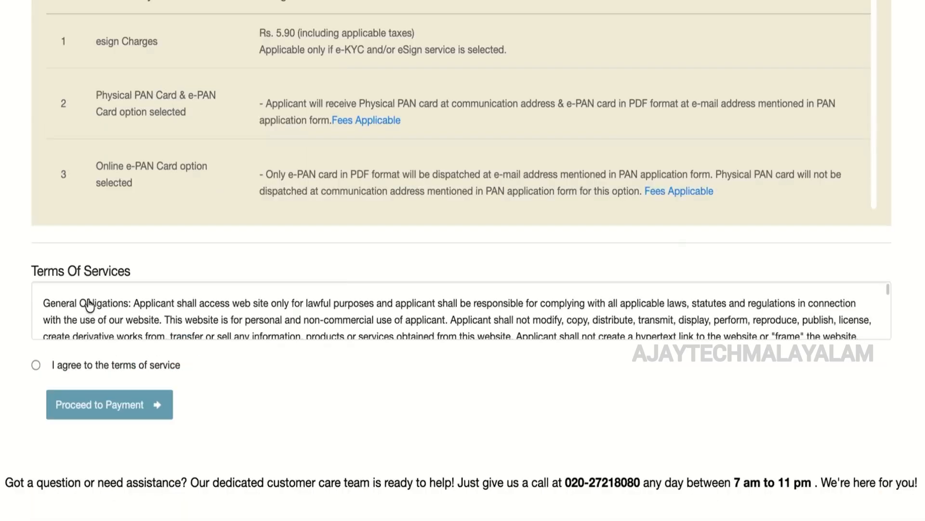
pyautogui.scroll(-5, 458, 308)
pyautogui.click(37, 365)
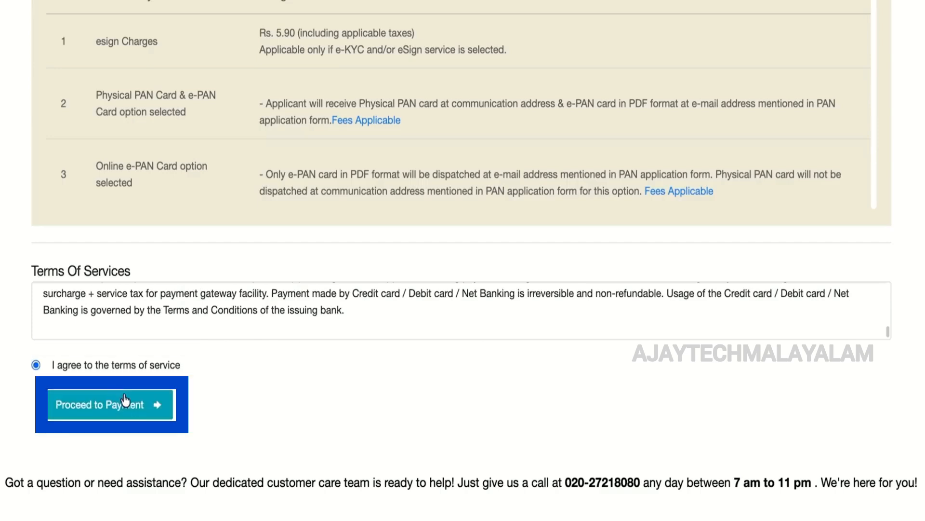
pyautogui.click(135, 406)
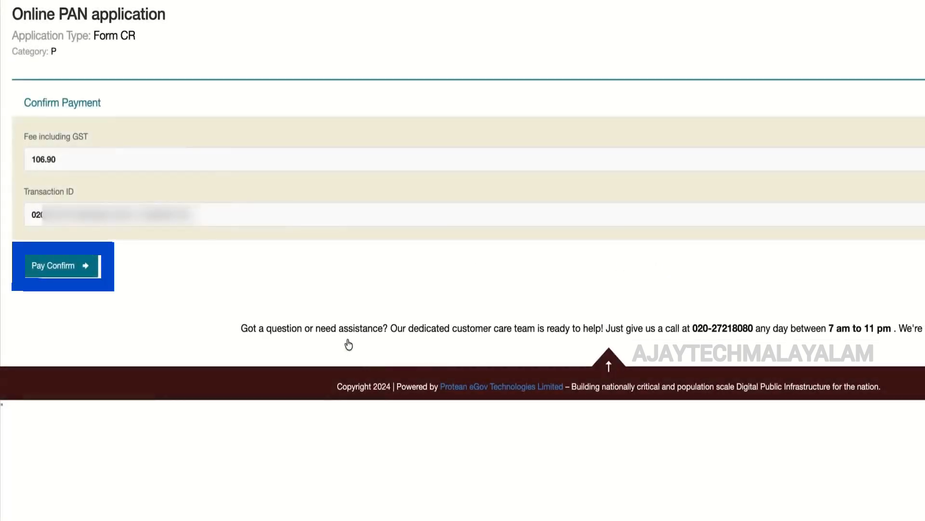
pyautogui.click(68, 269)
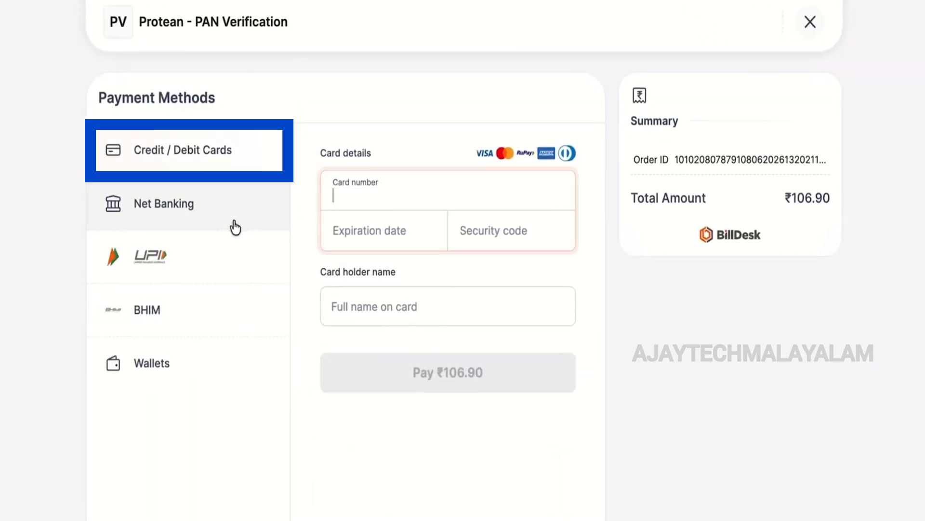
# - Pay the ₹106.90 fee by UPI using BillDesk's QR code
pyautogui.click(285, 225)
pyautogui.click(232, 252)
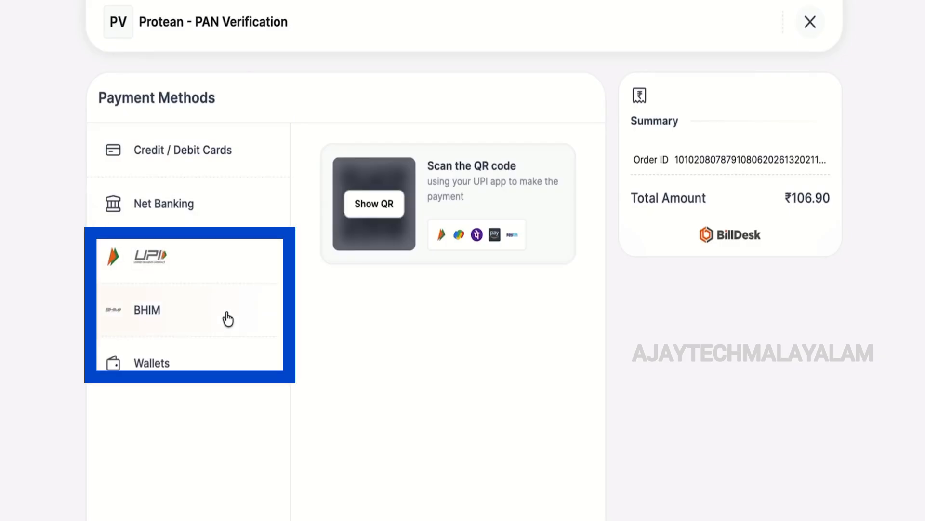
pyautogui.click(366, 210)
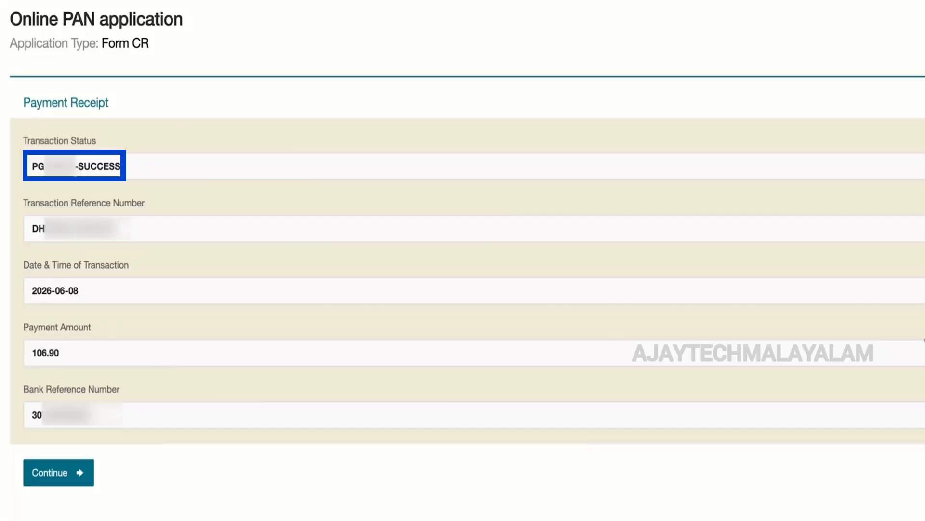
# - Continue from the receipt and authenticate Aadhaar with a generated OTP
pyautogui.click(41, 473)
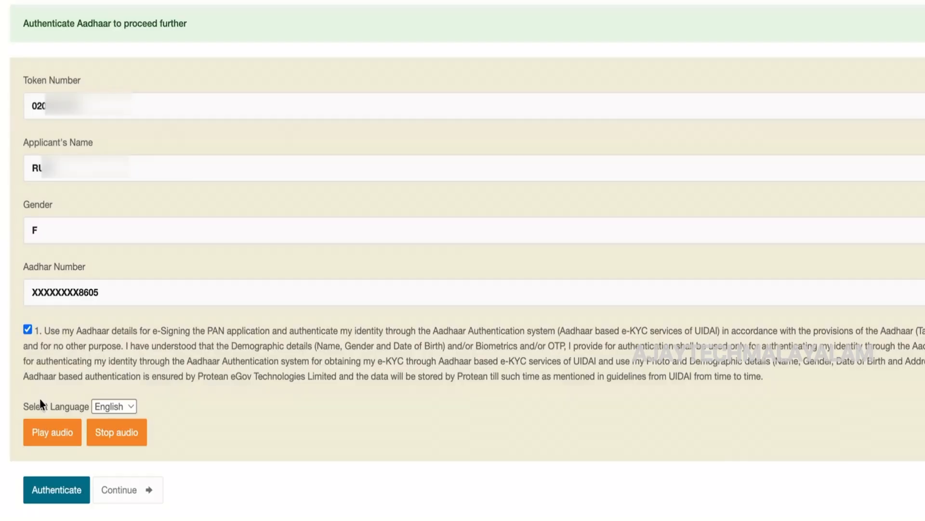
pyautogui.click(59, 488)
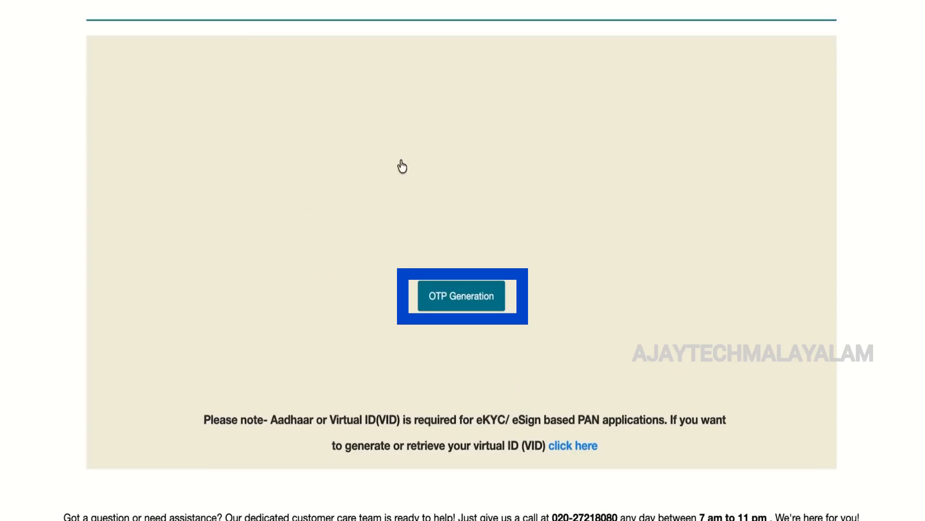
pyautogui.click(458, 298)
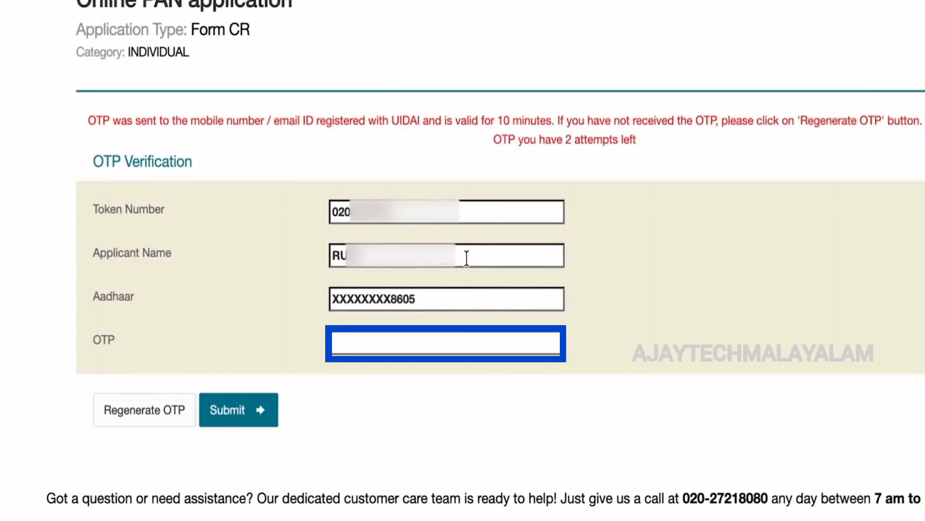
pyautogui.click(425, 343)
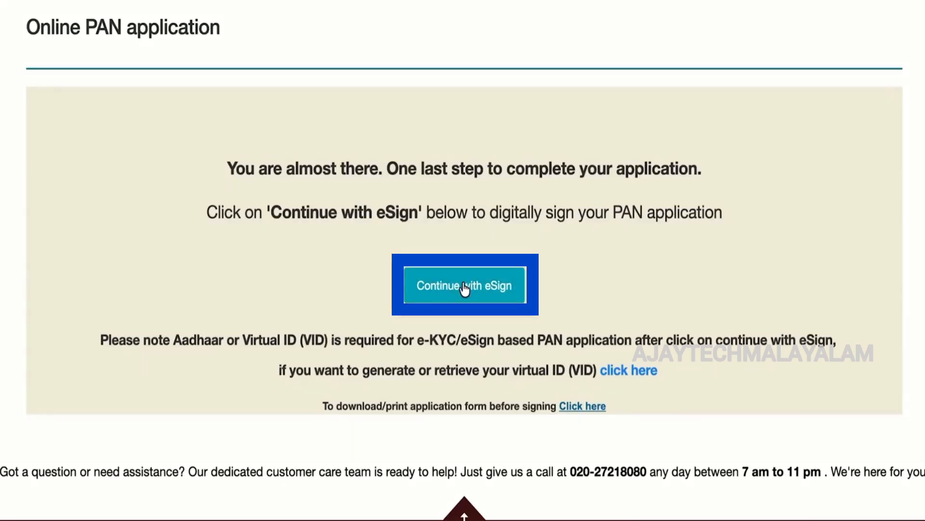
# - eSign the application by entering the Aadhaar number and verifying the received OTP
pyautogui.click(464, 285)
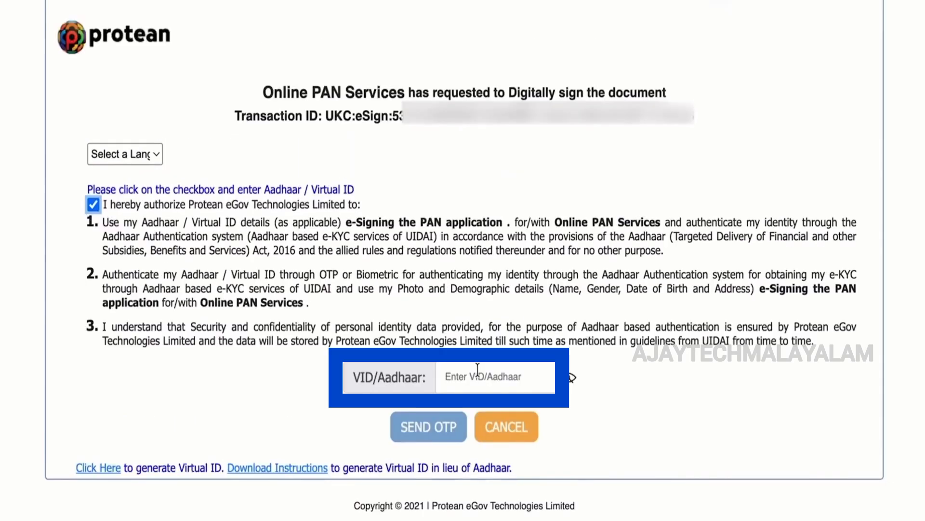
pyautogui.click(478, 370)
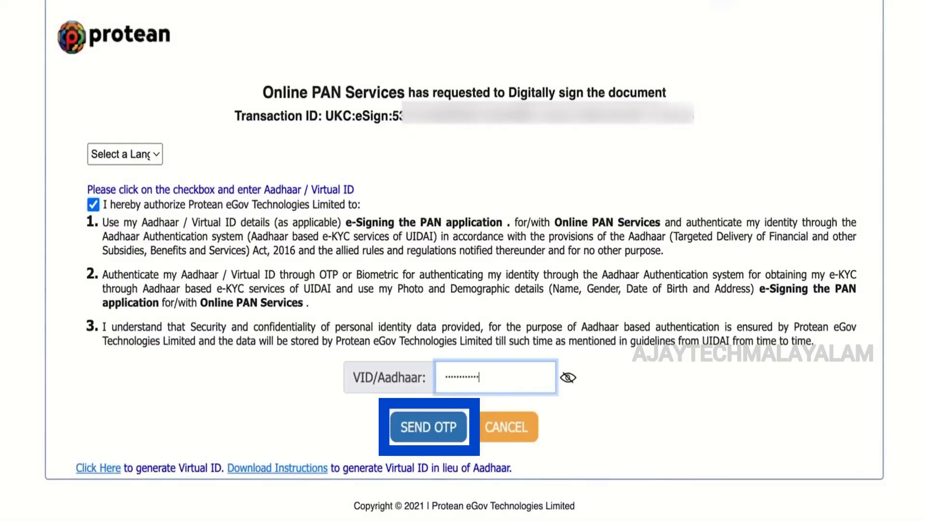
pyautogui.click(424, 427)
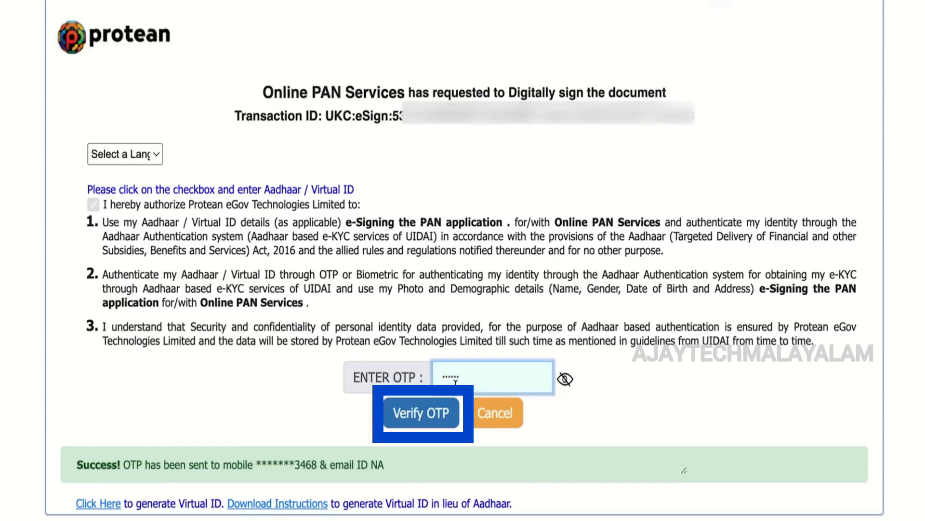
pyautogui.click(439, 408)
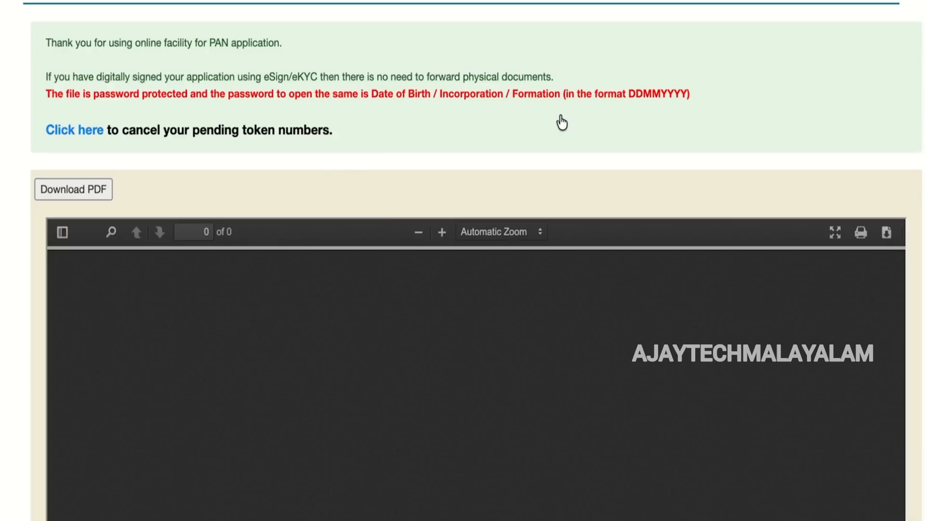
# - Unlock the acknowledgement PDF in the viewer by entering the date-of-birth password
pyautogui.scroll(-8, 561, 116)
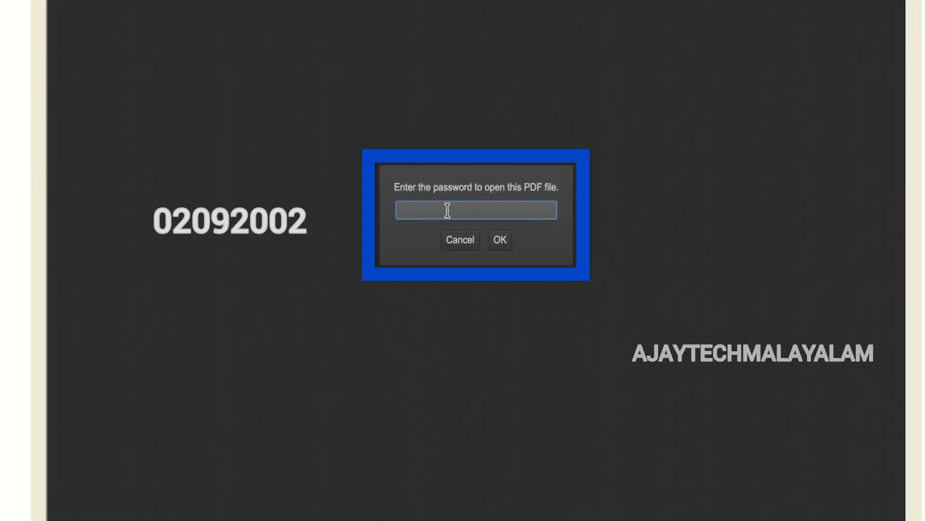
pyautogui.press('Return')
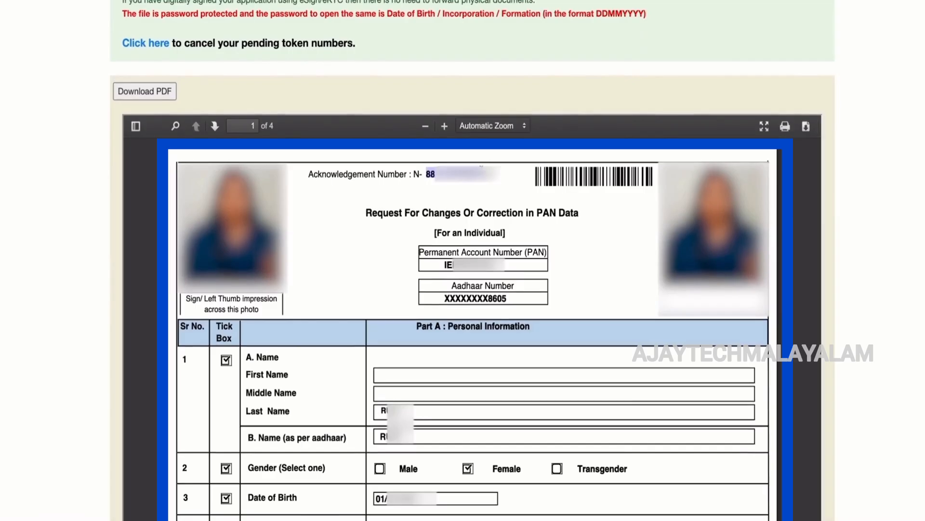
# - Save the acknowledgement to a file through the viewer's print 'Save as PDF' option
pyautogui.click(785, 127)
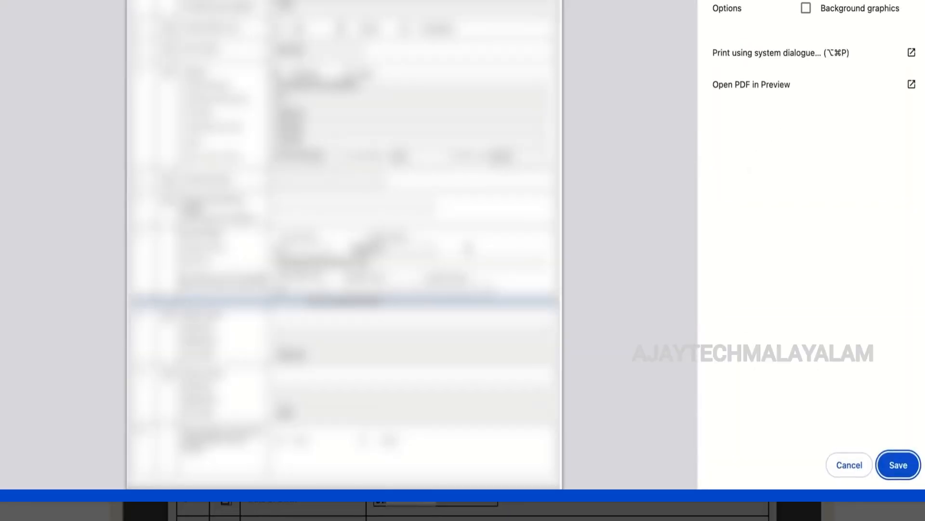
pyautogui.scroll(-15, 481, 252)
pyautogui.scroll(-5, 466, 244)
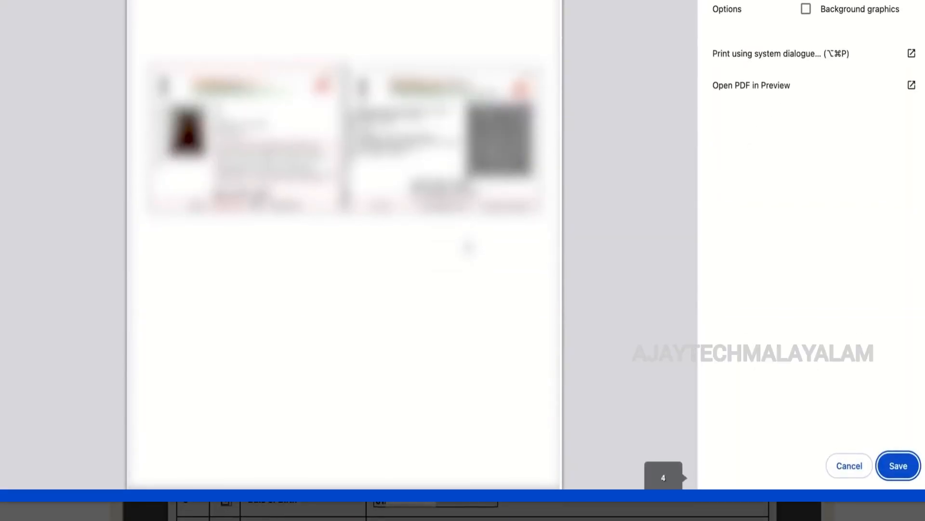
pyautogui.click(895, 466)
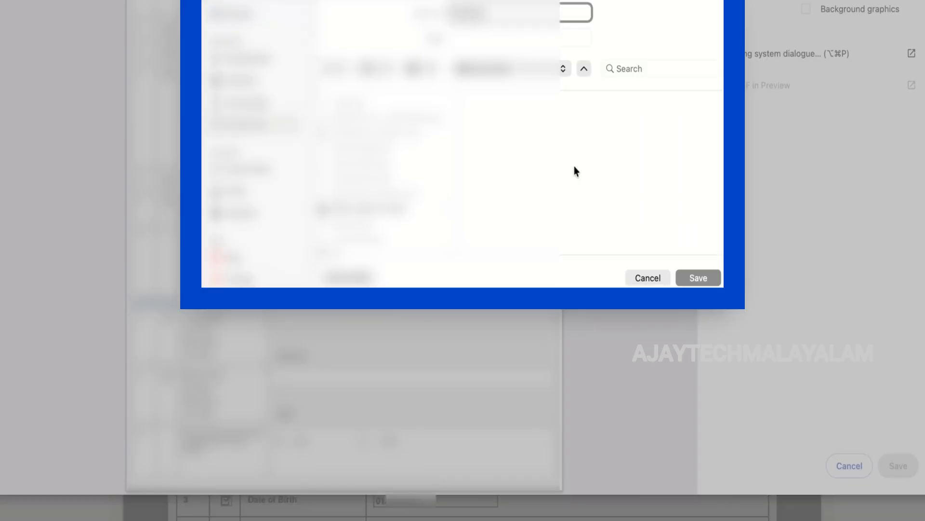
pyautogui.press('Return')
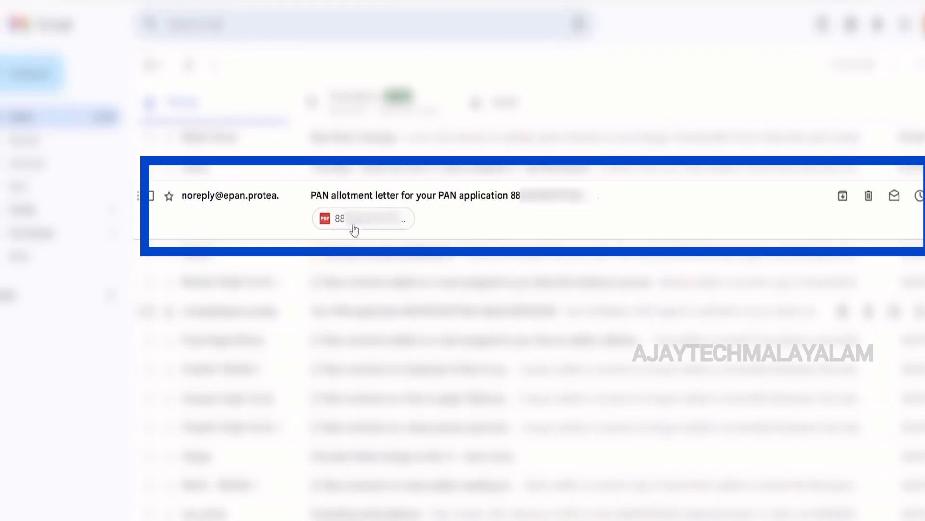
# - Open the PAN allotment letter email and scroll down to its e-PAN PDF attachment
pyautogui.click(463, 218)
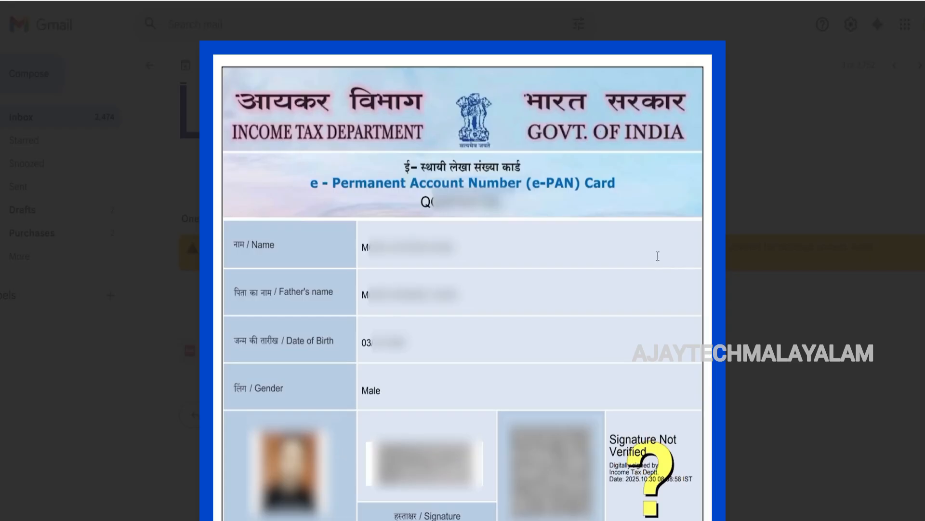
pyautogui.scroll(-8, 658, 256)
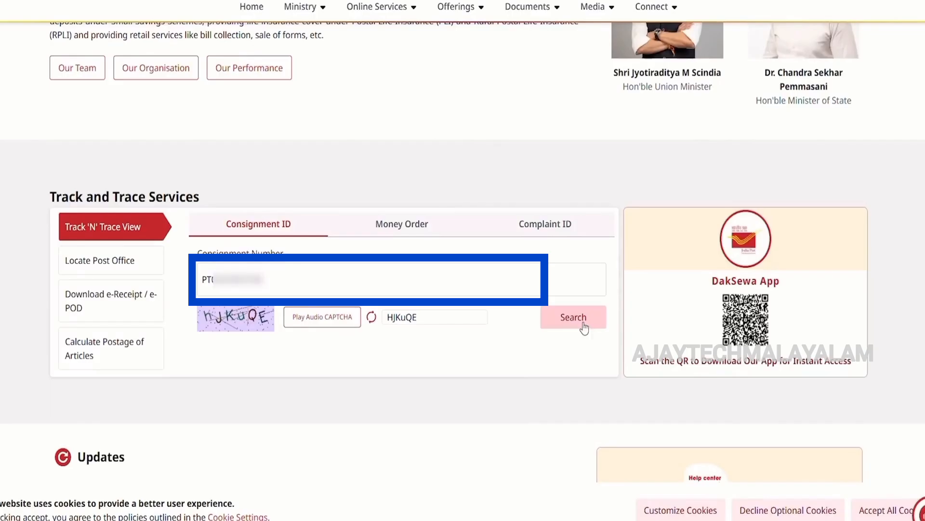
# - Search India Post for the consignment's tracking details
pyautogui.click(582, 323)
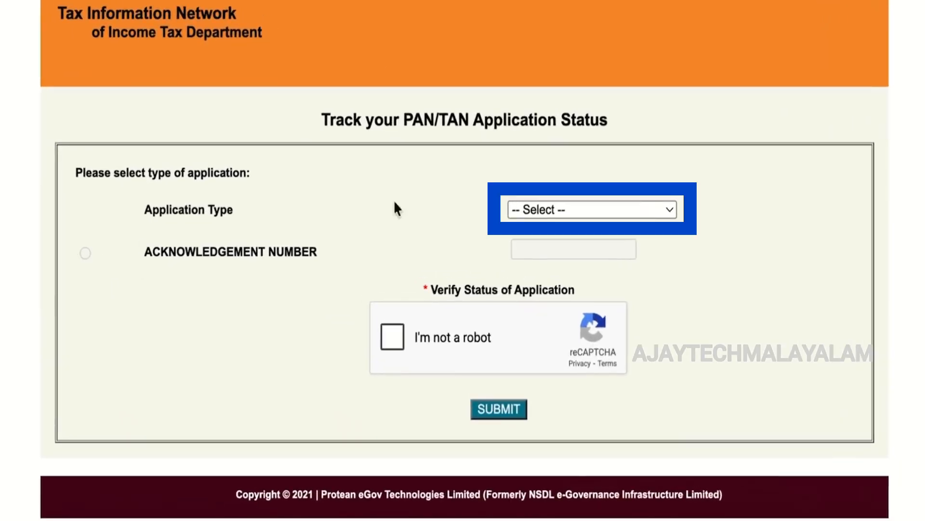
# - Look up the 'PAN - New / Change Request' status with the acknowledgement number and reCAPTCHA
pyautogui.click(526, 209)
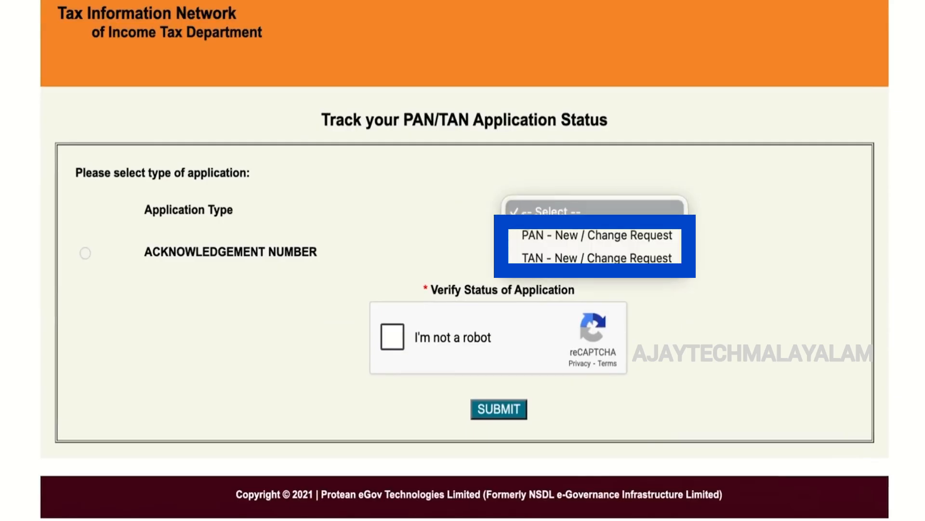
pyautogui.click(527, 231)
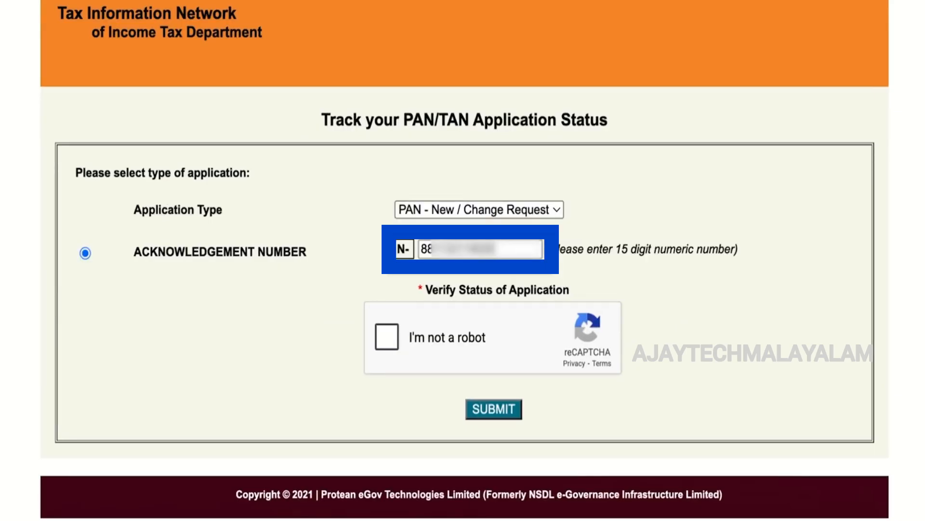
pyautogui.write('000')
pyautogui.click(396, 336)
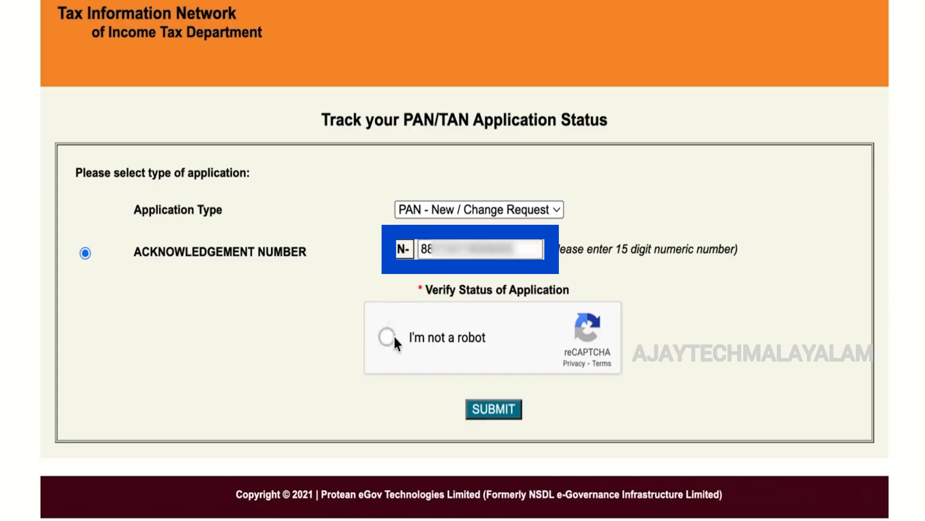
pyautogui.click(489, 415)
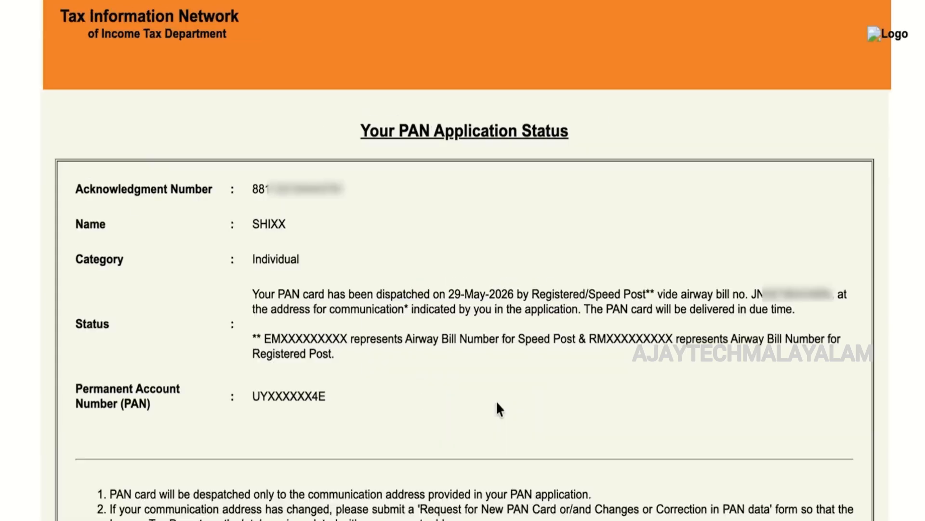